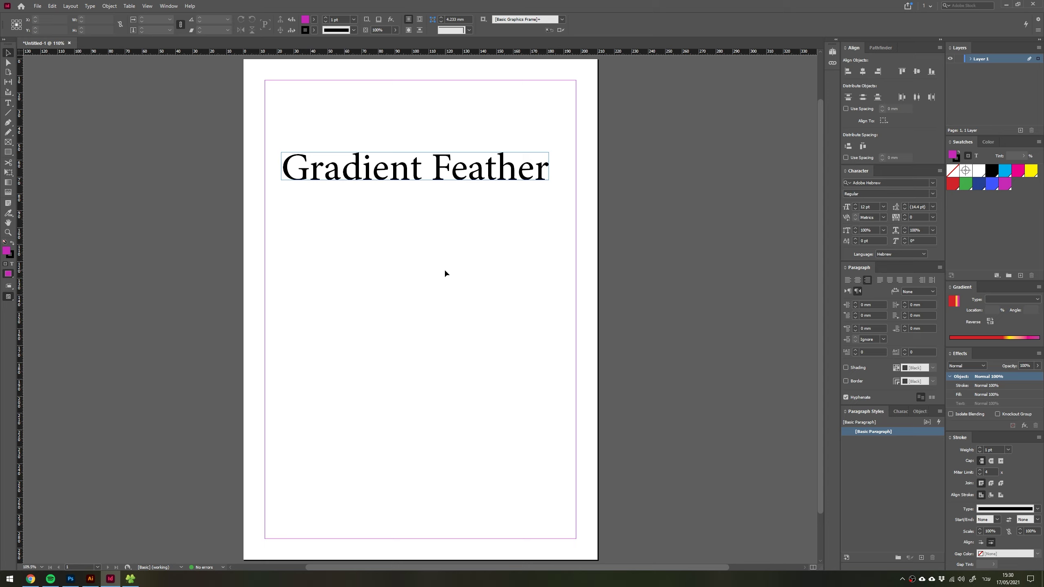
Step: Draw a magenta rectangle with no stroke below the title and feather it toward the right
key(m)
drag(290, 233, 544, 393)
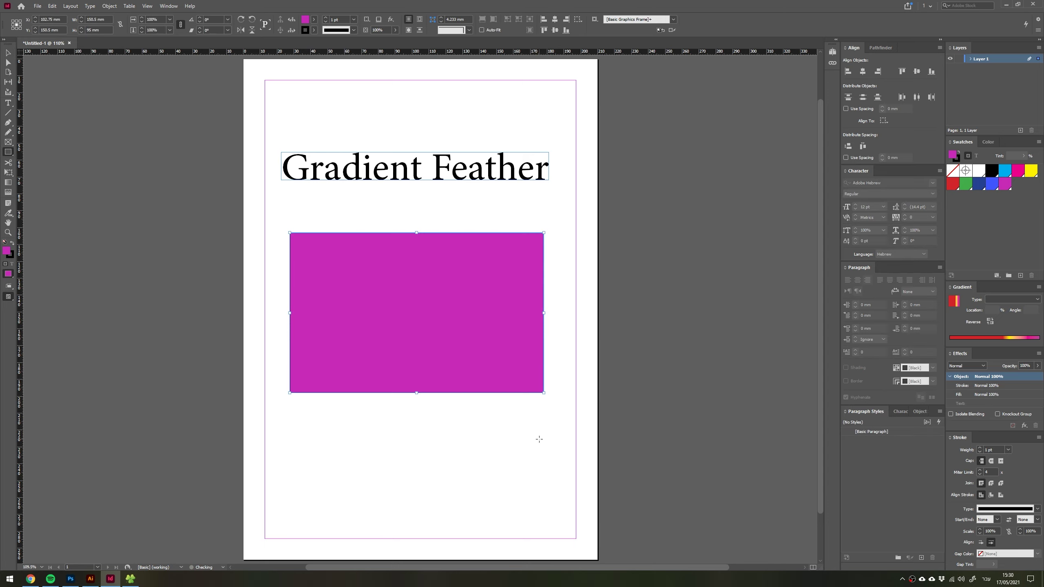
click(956, 157)
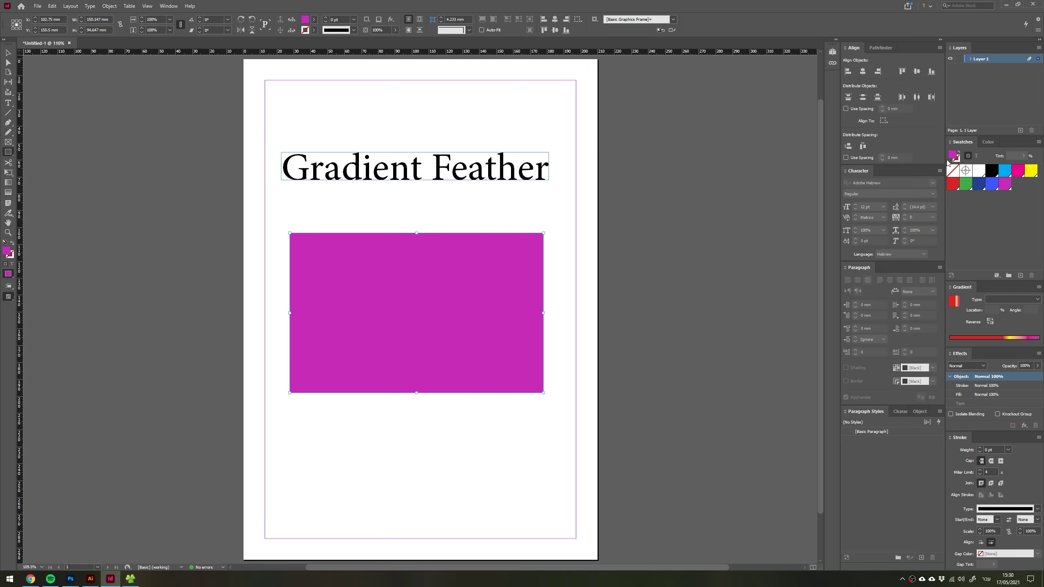
click(9, 193)
drag(415, 305, 529, 320)
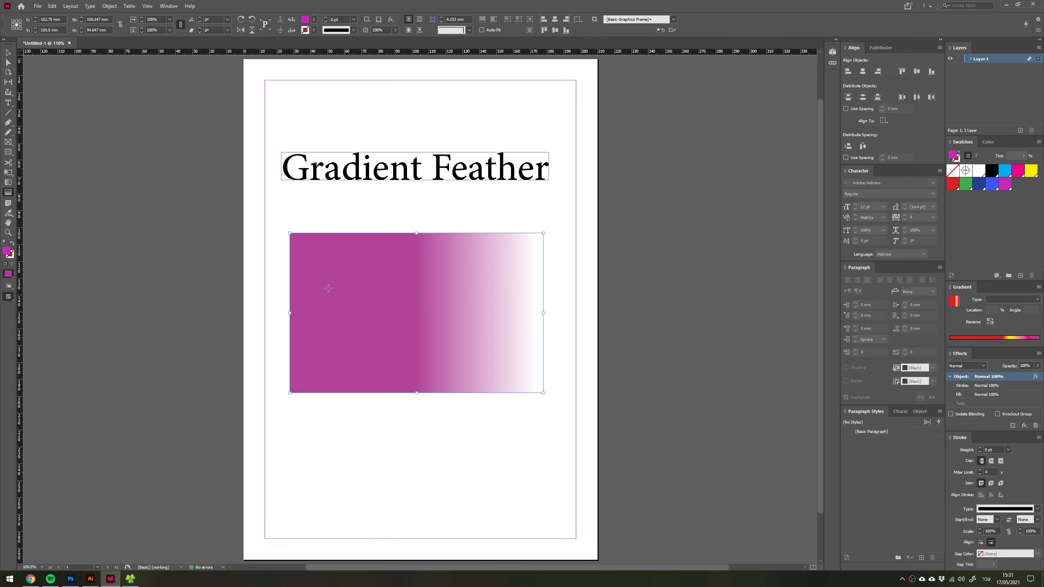
Step: Try the feathered rectangle over the title in preview, then move it back below
key(v)
mouse_move(482, 359)
mouse_down()
mouse_move(422, 212)
mouse_move(476, 235)
mouse_up()
key(w)
click(480, 278)
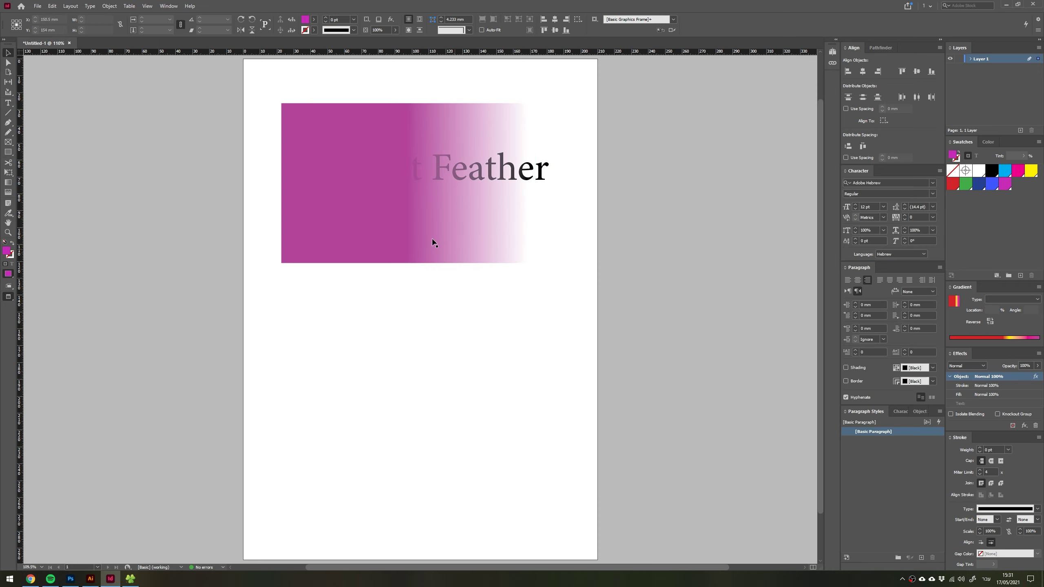
drag(405, 169, 418, 325)
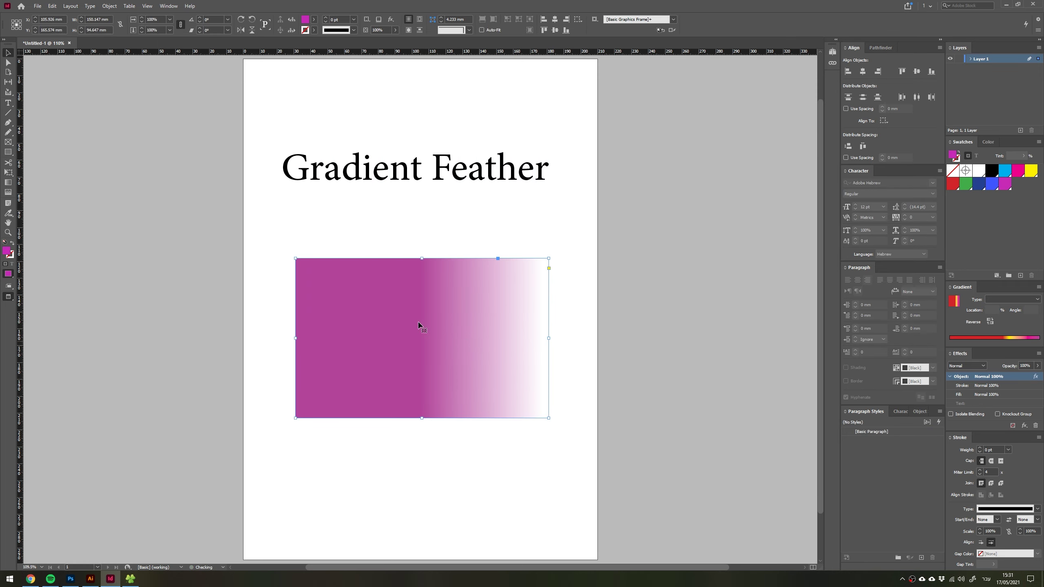
key(w)
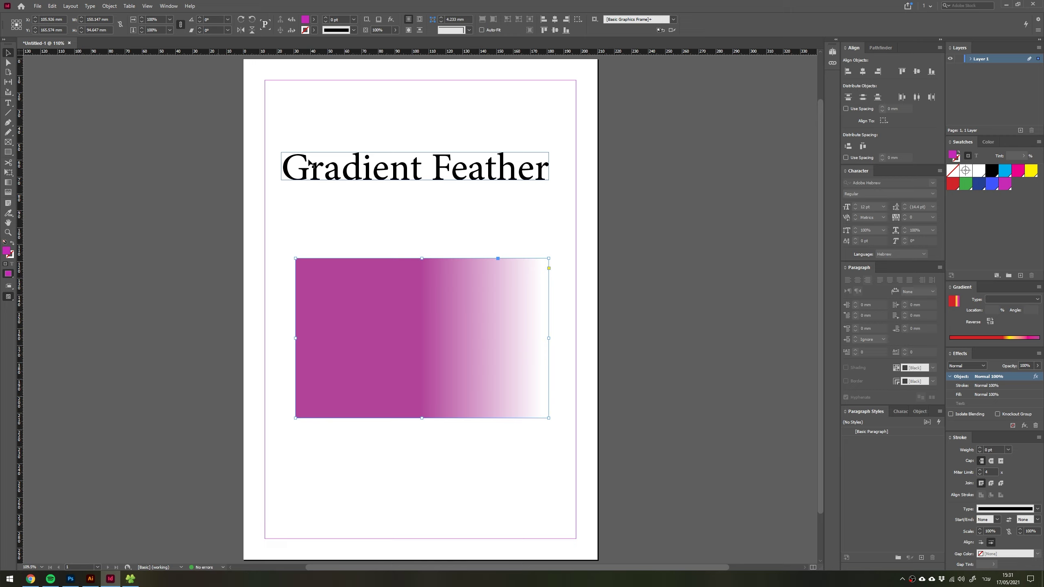
Step: Redo the gradient feather diagonally from lower left and shift the rectangle partly off the page
key(shift+g)
drag(353, 385, 554, 276)
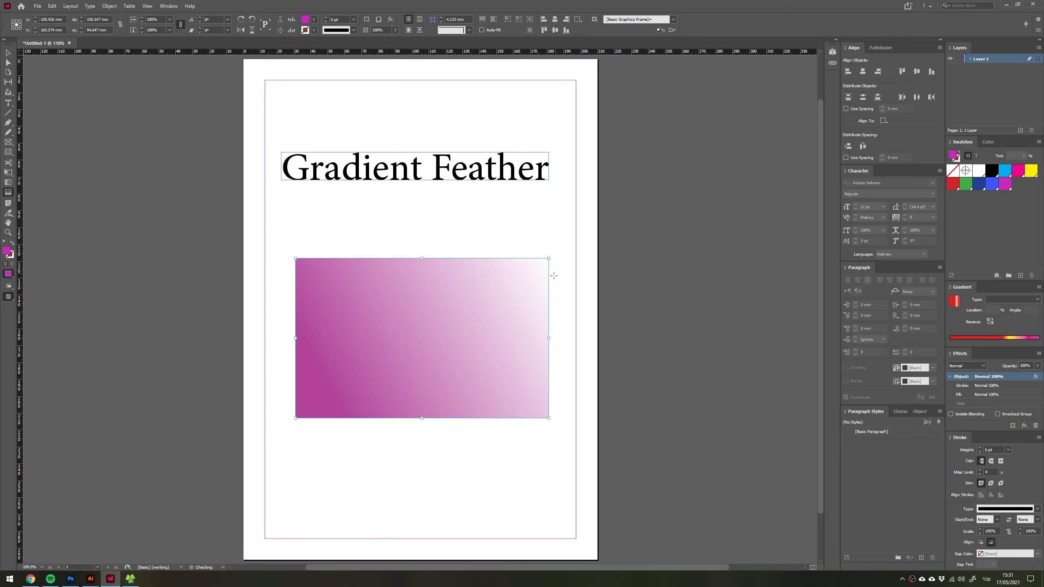
drag(385, 350, 524, 263)
key(v)
mouse_move(489, 338)
mouse_down()
mouse_move(316, 331)
mouse_move(389, 350)
mouse_up()
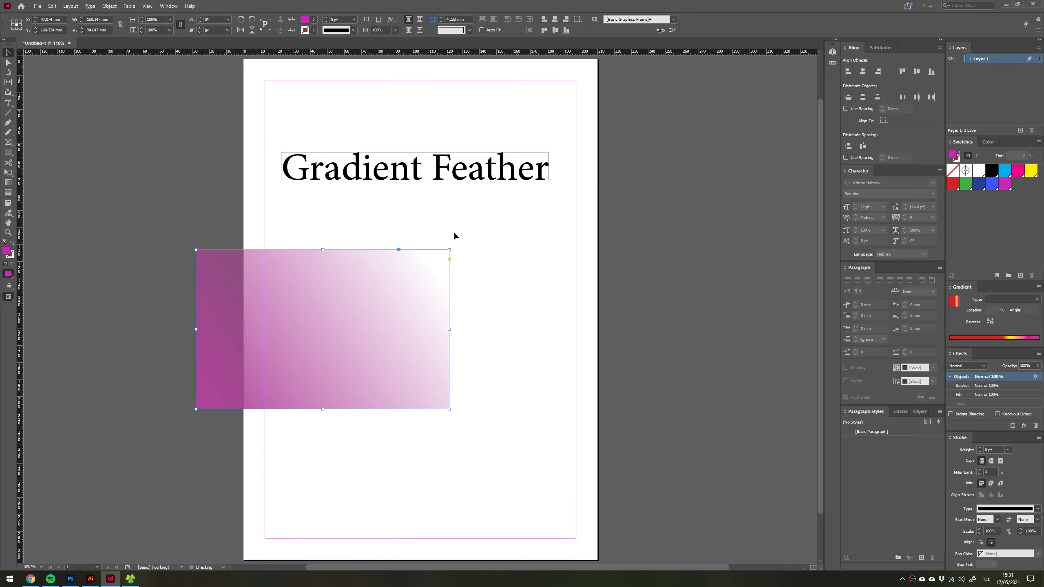
click(467, 273)
Step: Create a 210 × 297 mm rectangle with no stroke
key(m)
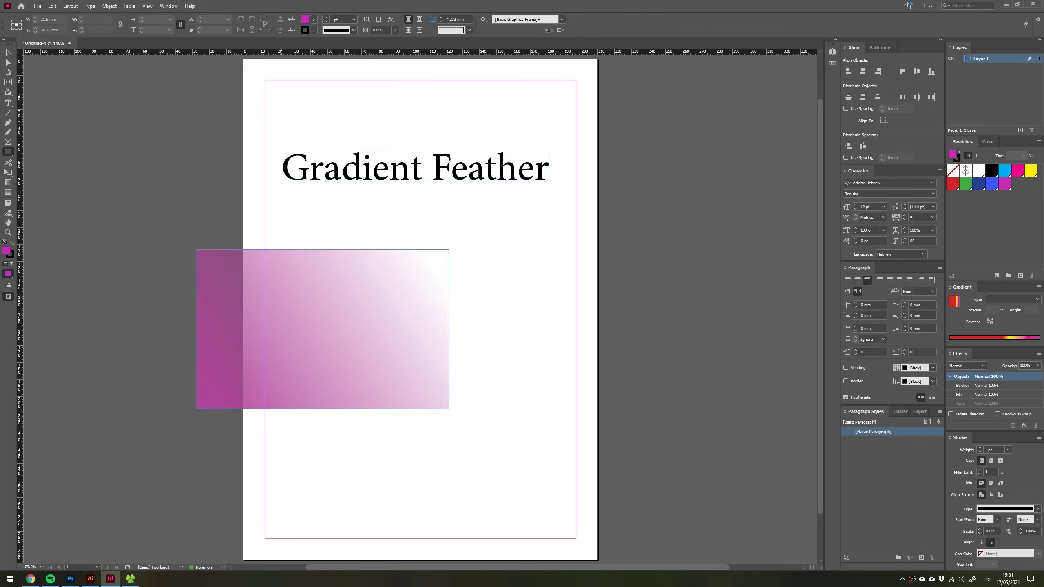
click(953, 170)
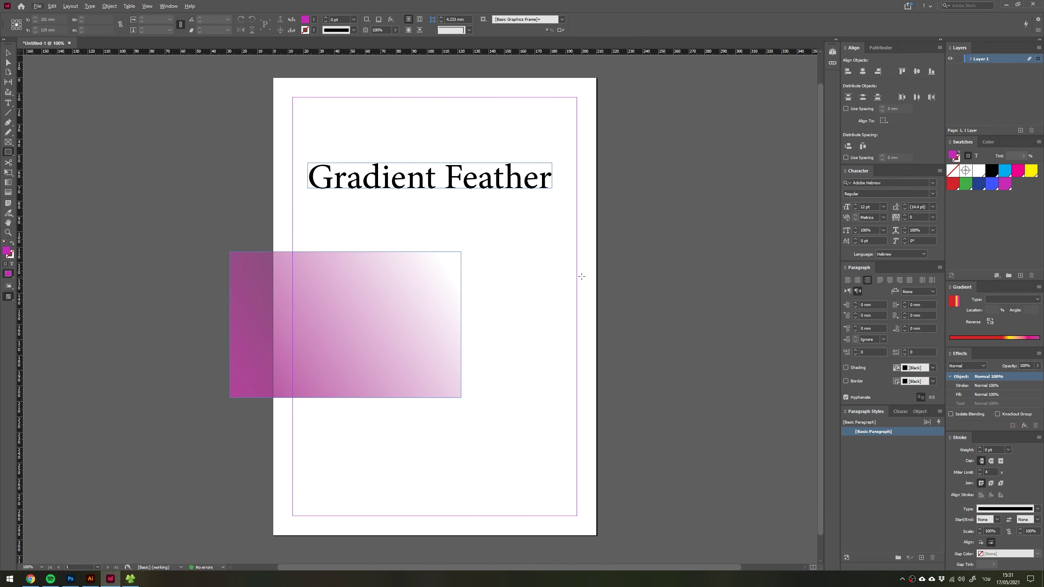
key(ctrl+1)
click(495, 234)
text(210)
key(Tab)
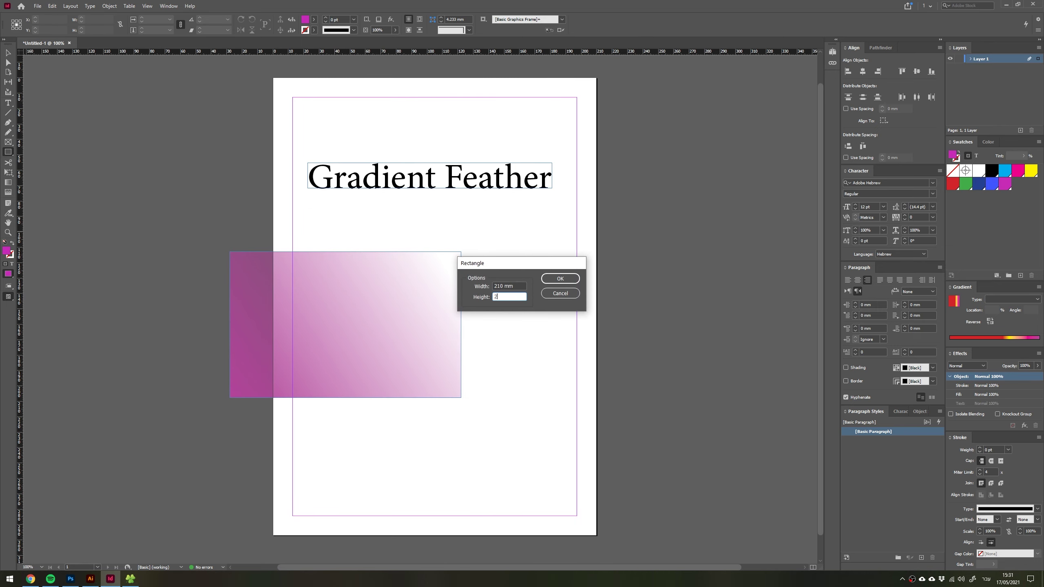
text(297)
key(Return)
key(v)
Step: Fill the rectangle dark blue, centre it on the page, and send it behind everything
click(975, 186)
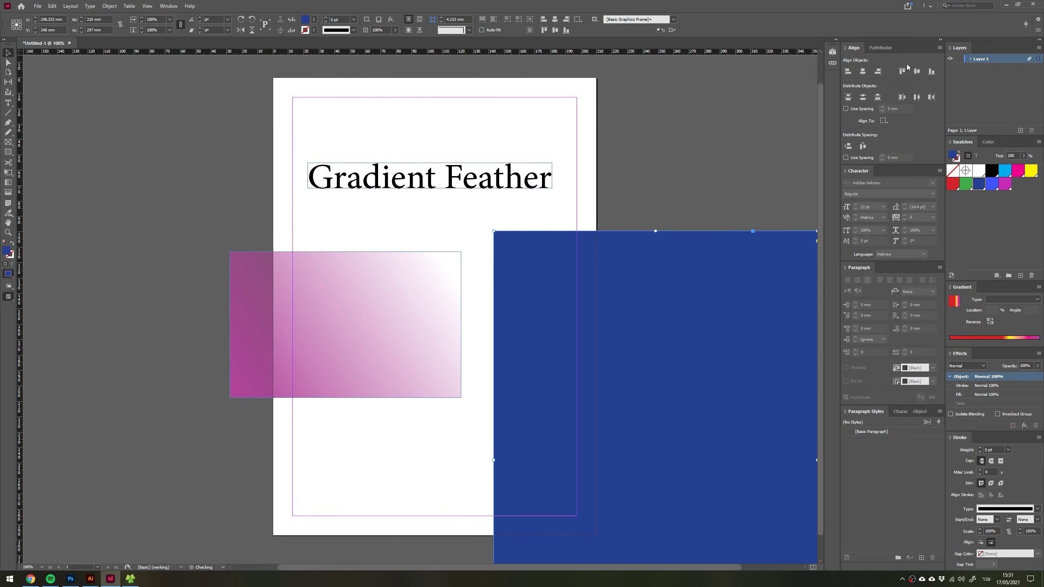
click(884, 120)
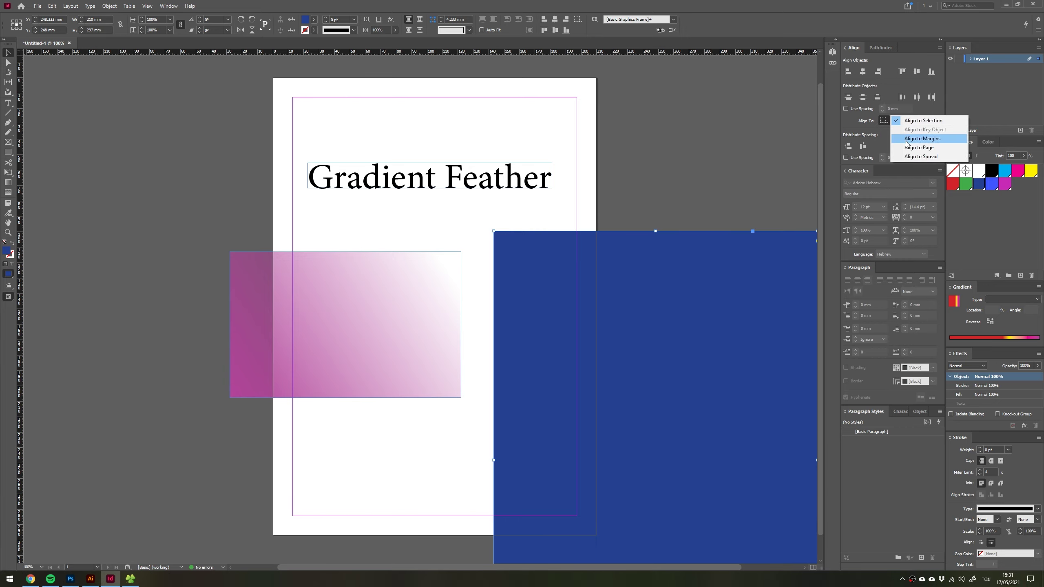
click(904, 147)
click(863, 71)
click(917, 71)
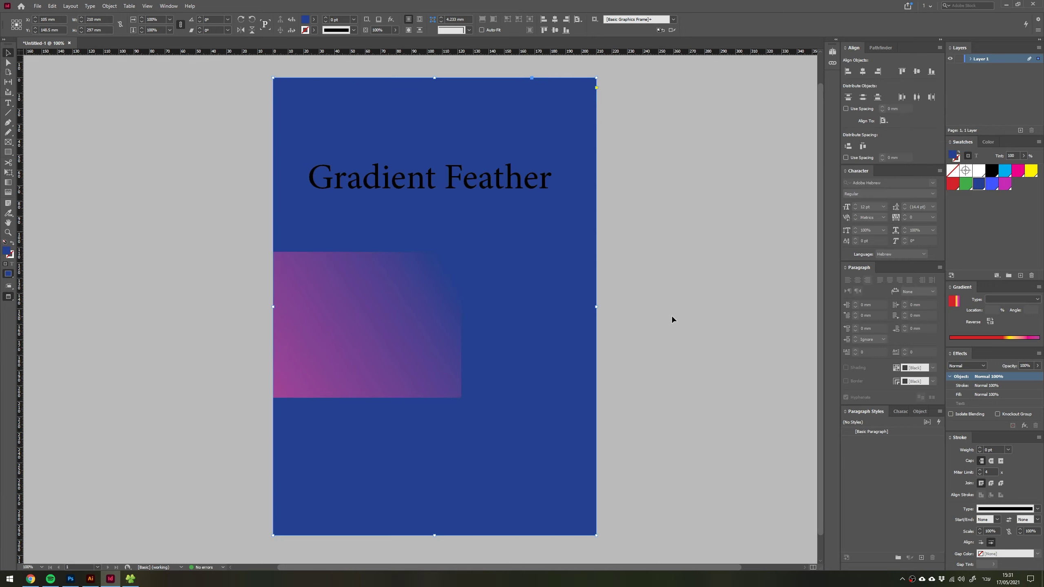
click(672, 320)
Step: Delete the magenta feathered box and the blue page-sized rectangle
click(397, 342)
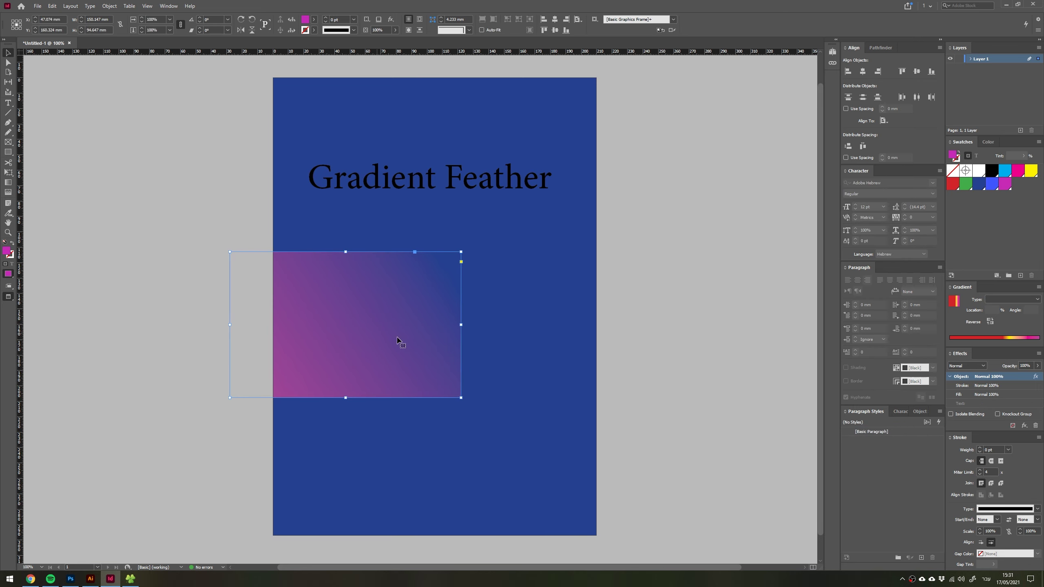
click(560, 326)
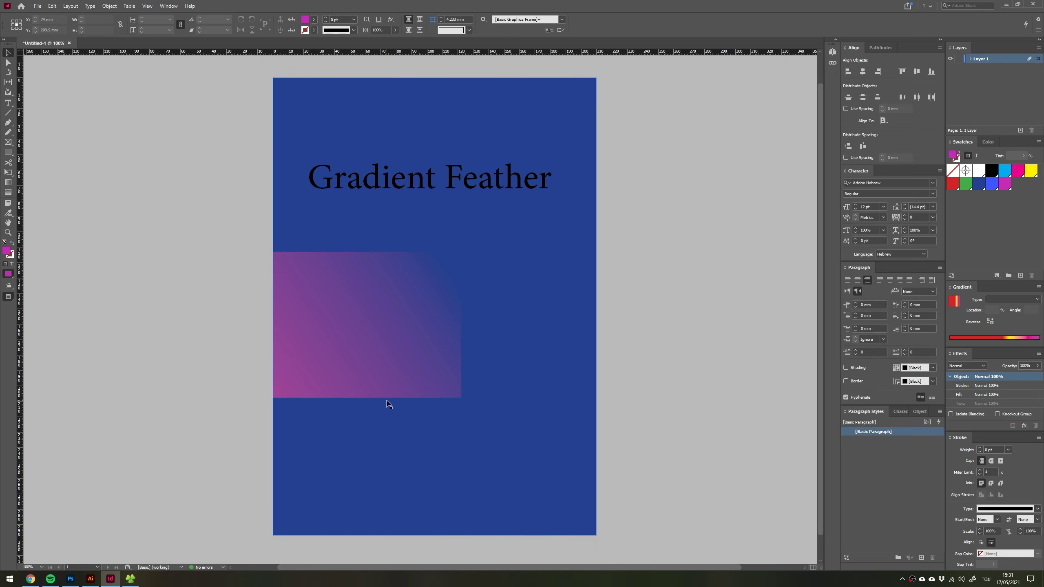
click(389, 363)
key(w)
key(Delete)
click(495, 314)
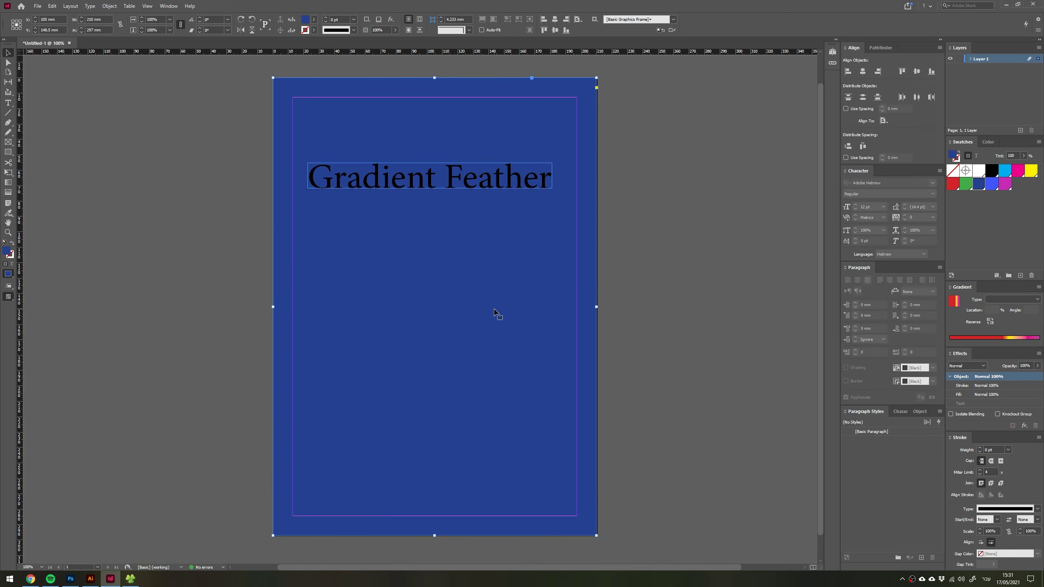
key(Delete)
Step: Copy the title frame below, type 'TYPE' and set it in Archivo Black
drag(429, 192, 464, 248)
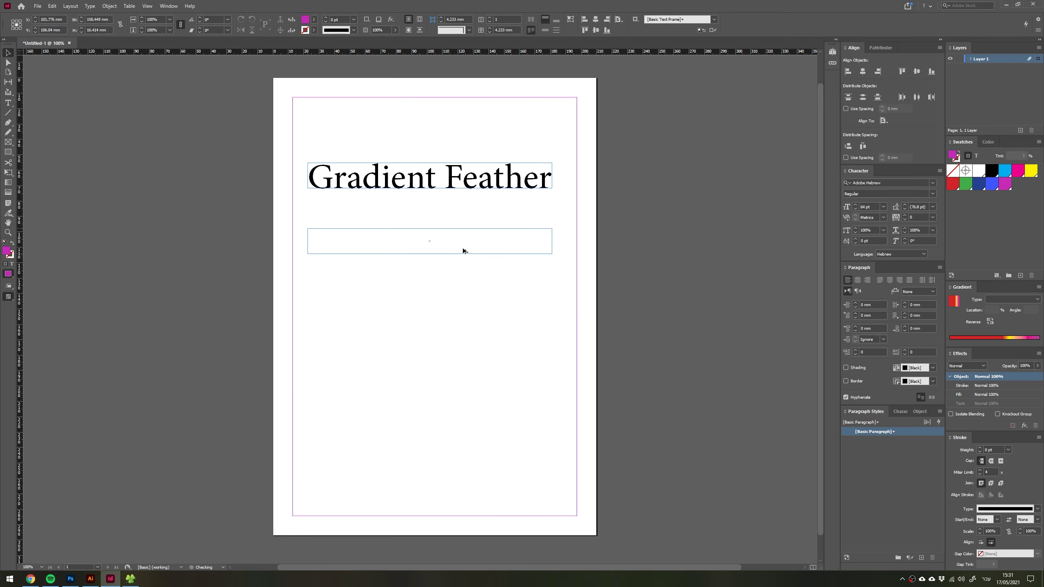
text(TYPE)
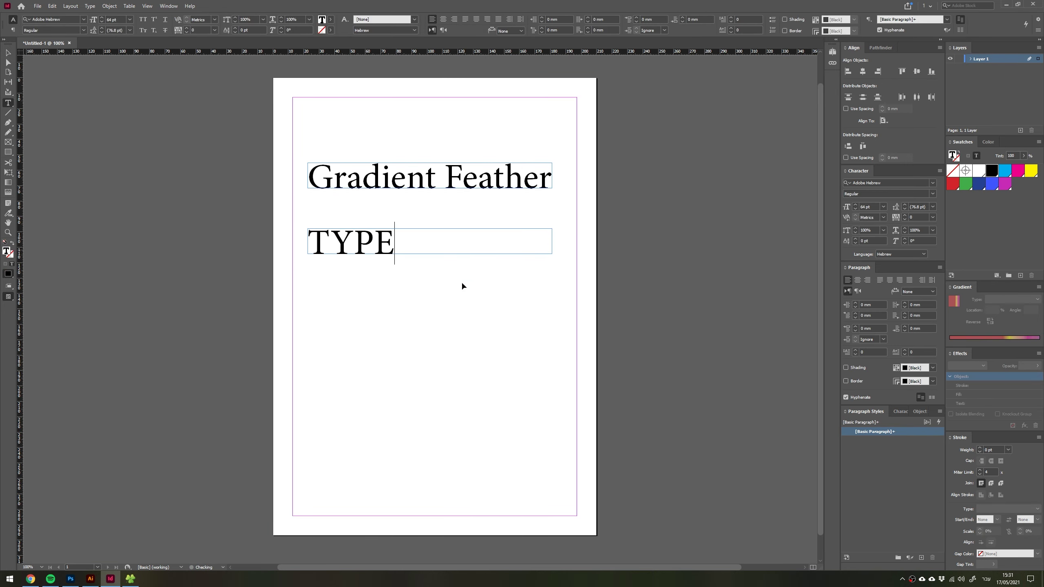
key(Escape)
drag(552, 254, 518, 357)
click(877, 183)
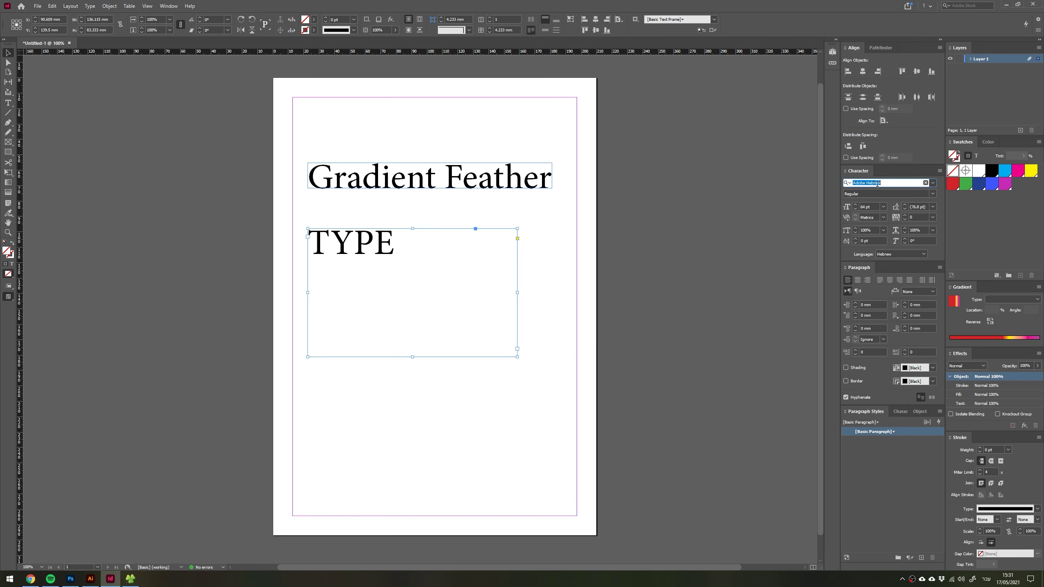
text(Archivo)
click(924, 222)
Step: Duplicate TYPE, fit the frame, flip it vertically and butt it under the original
mouse_move(397, 260)
mouse_down()
mouse_move(447, 275)
mouse_move(427, 313)
mouse_up()
scroll(440, 266, up, 1)
key(ctrl+alt+c)
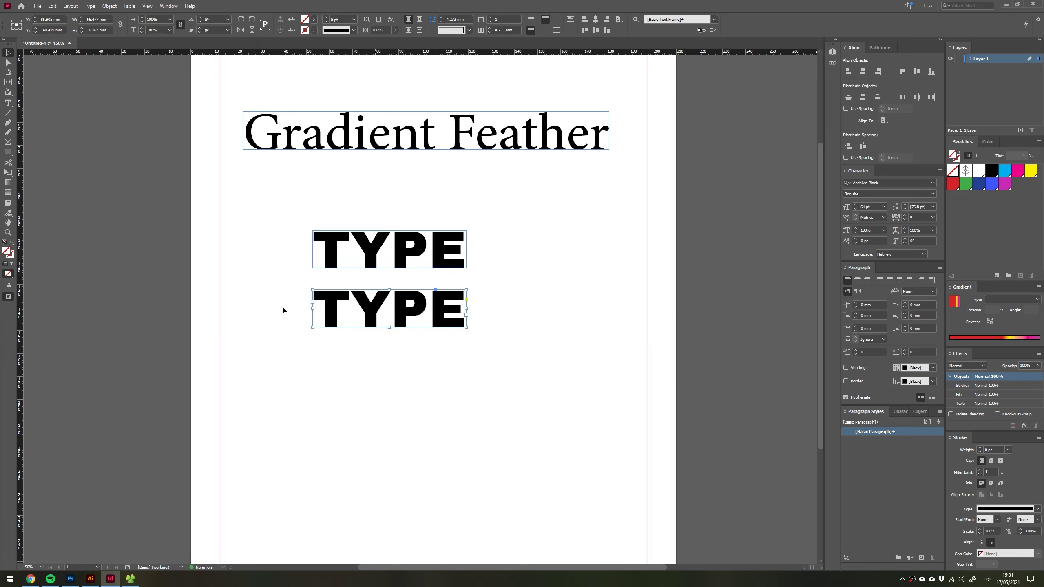
click(252, 31)
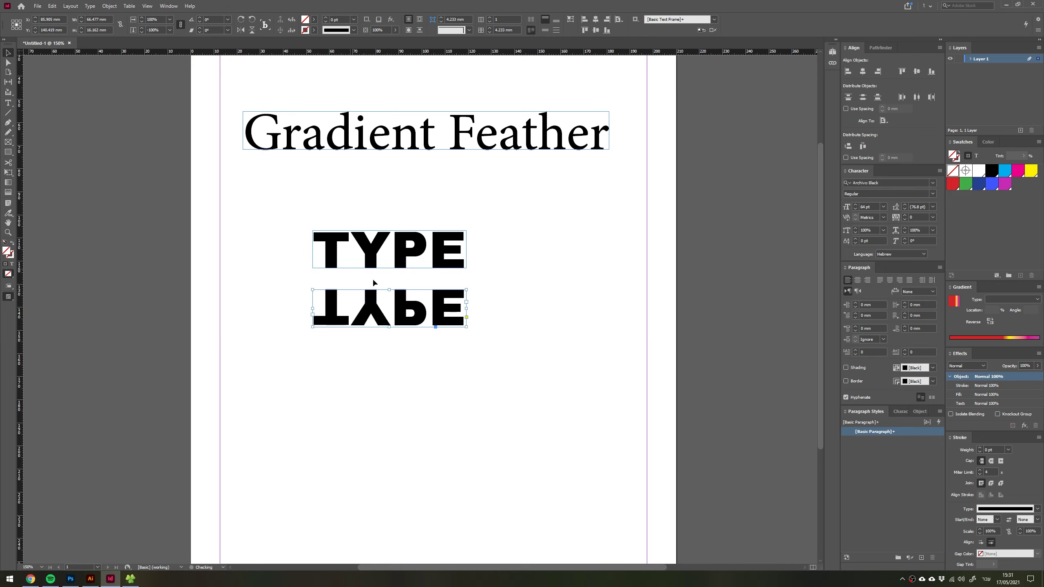
drag(401, 299, 401, 277)
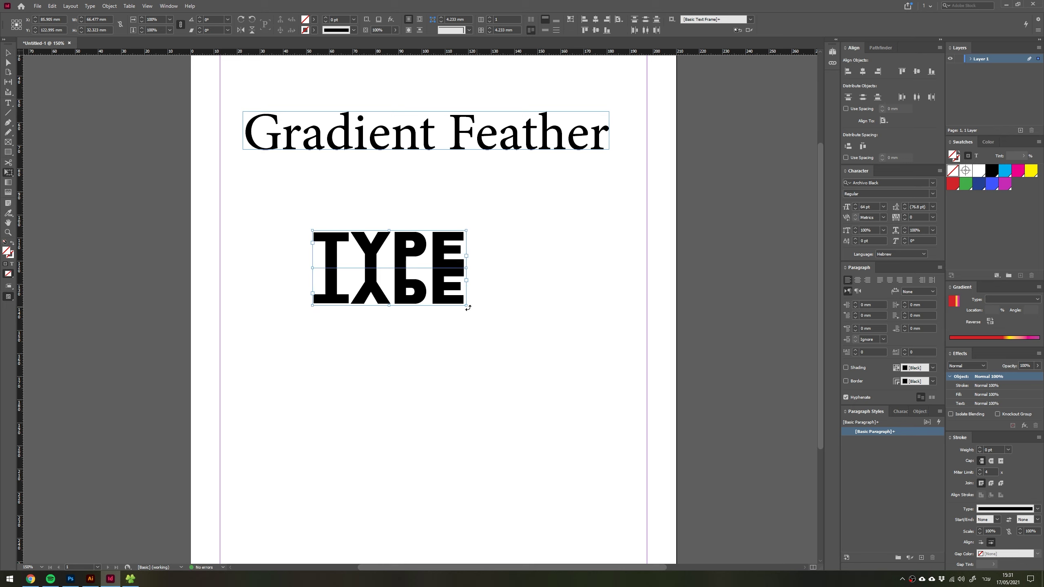
Step: Enlarge both TYPE frames and feather the flipped copy downward to white
drag(467, 306, 507, 418)
click(507, 419)
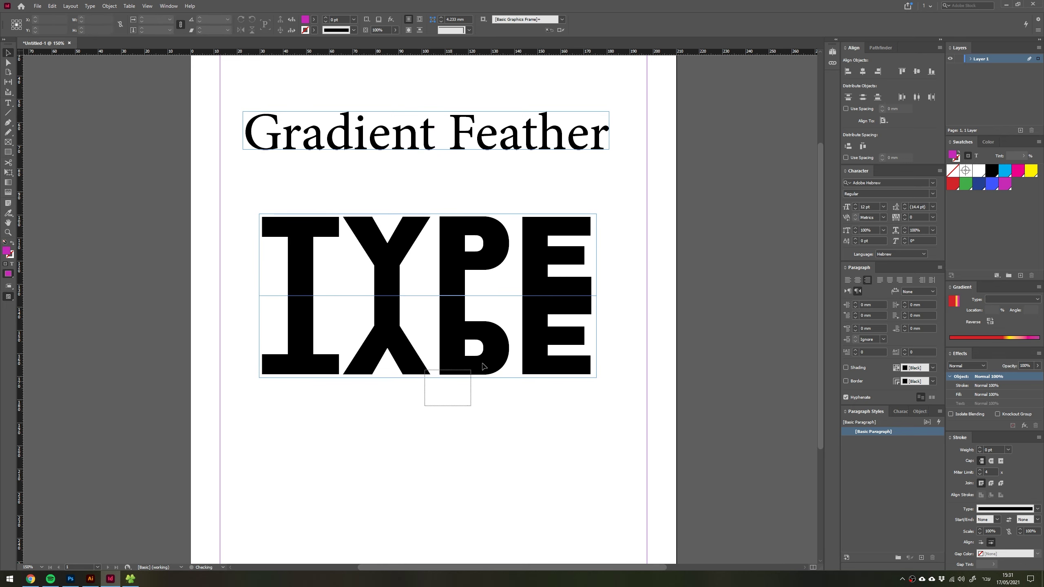
click(497, 311)
click(8, 193)
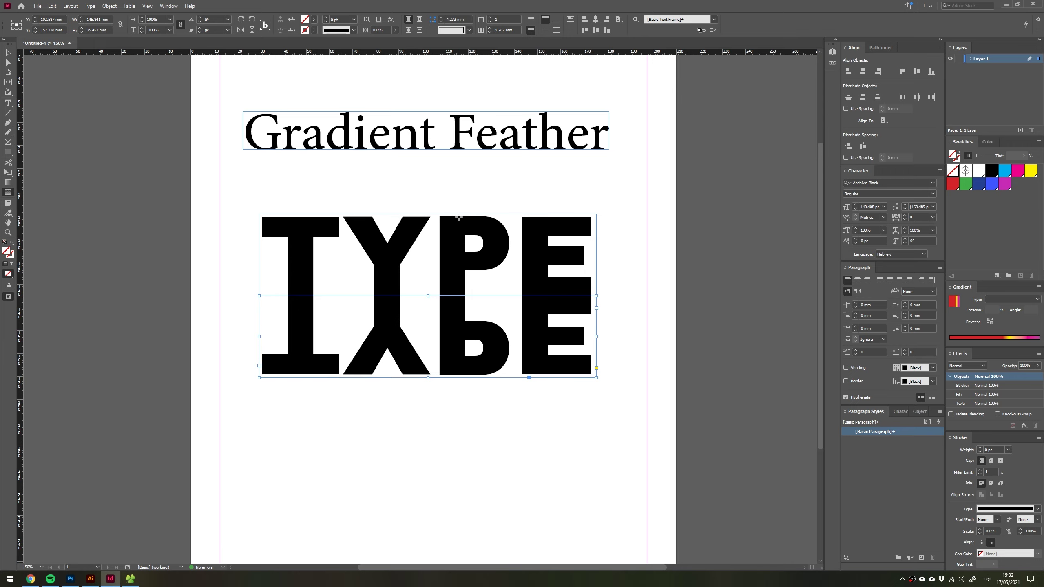
drag(468, 218, 470, 373)
key(v)
key(w)
click(502, 398)
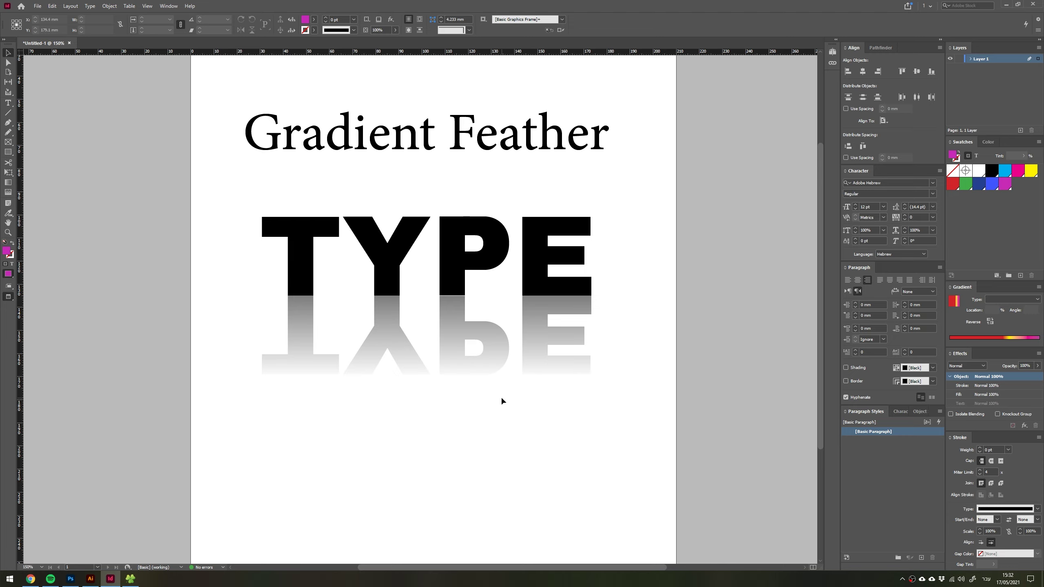
Step: Colour the text of both TYPE frames magenta
click(490, 373)
click(482, 446)
drag(470, 383, 641, 222)
click(978, 156)
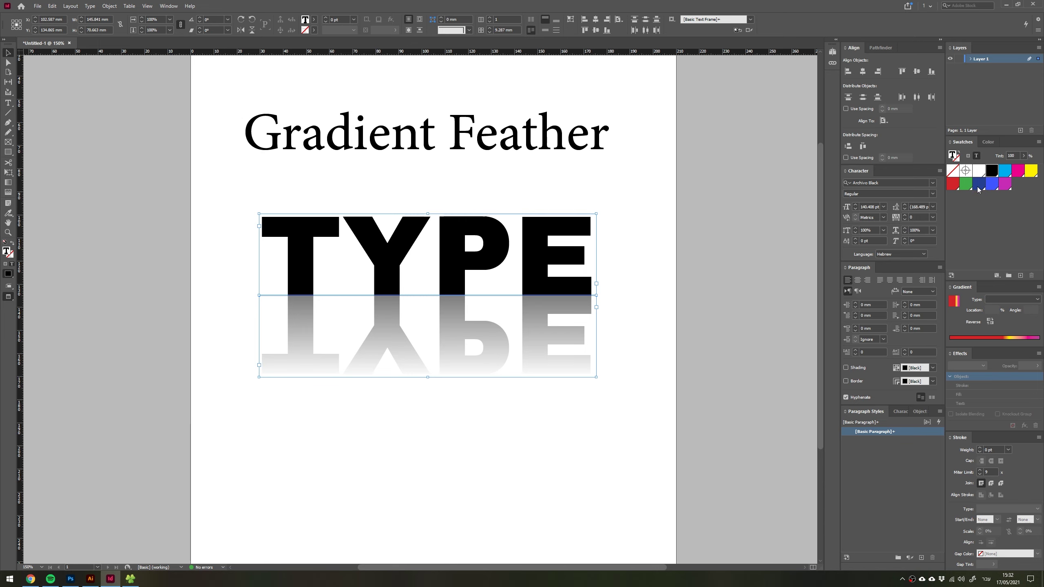
click(979, 184)
click(1004, 184)
click(677, 275)
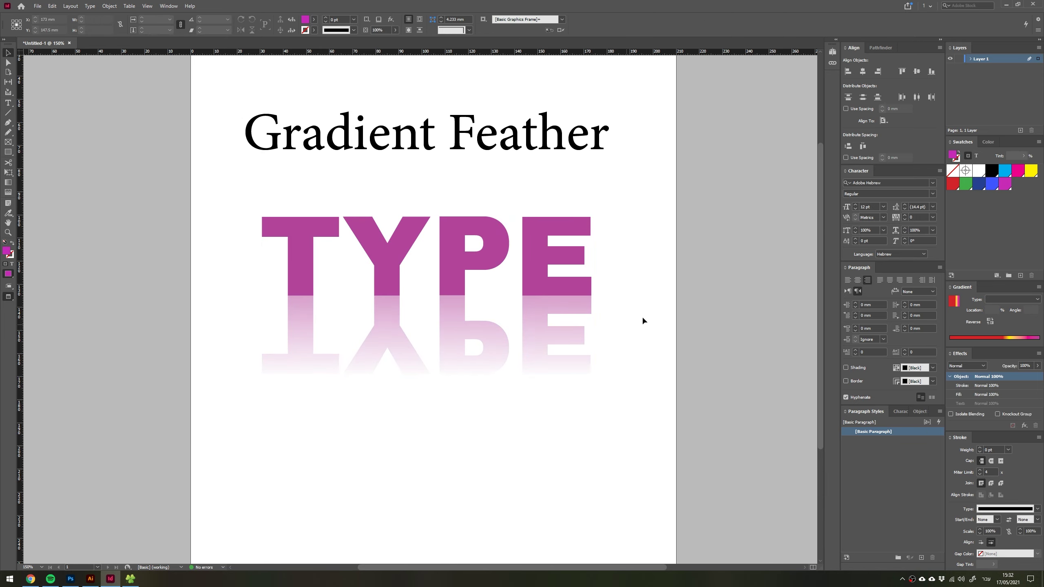
Step: Move the TYPE frames up-left, then select and delete every object on the page
key(w)
drag(459, 333, 335, 308)
scroll(368, 409, down, 1)
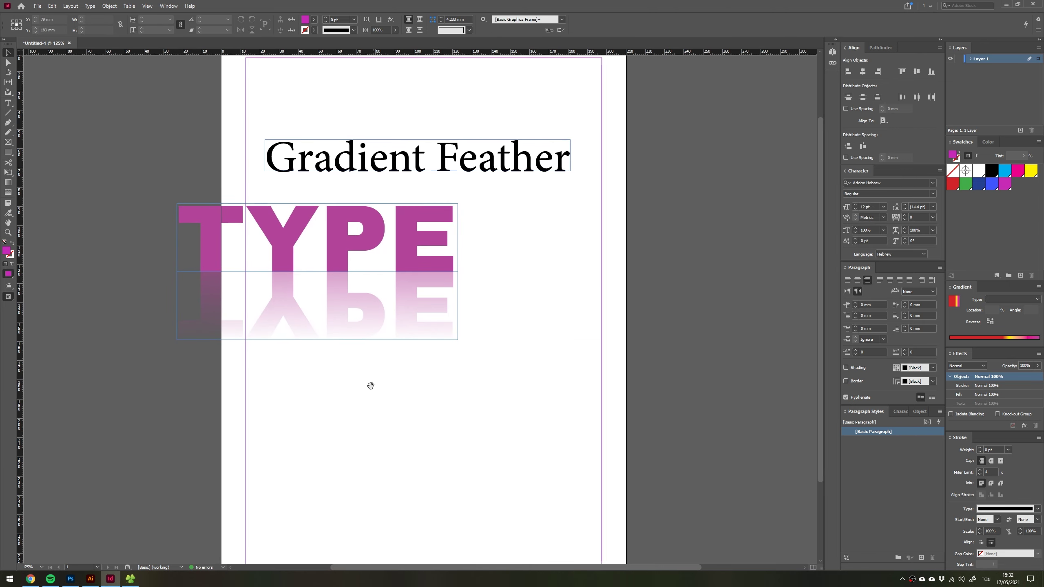
drag(353, 388, 469, 147)
key(Delete)
scroll(488, 284, down, 1)
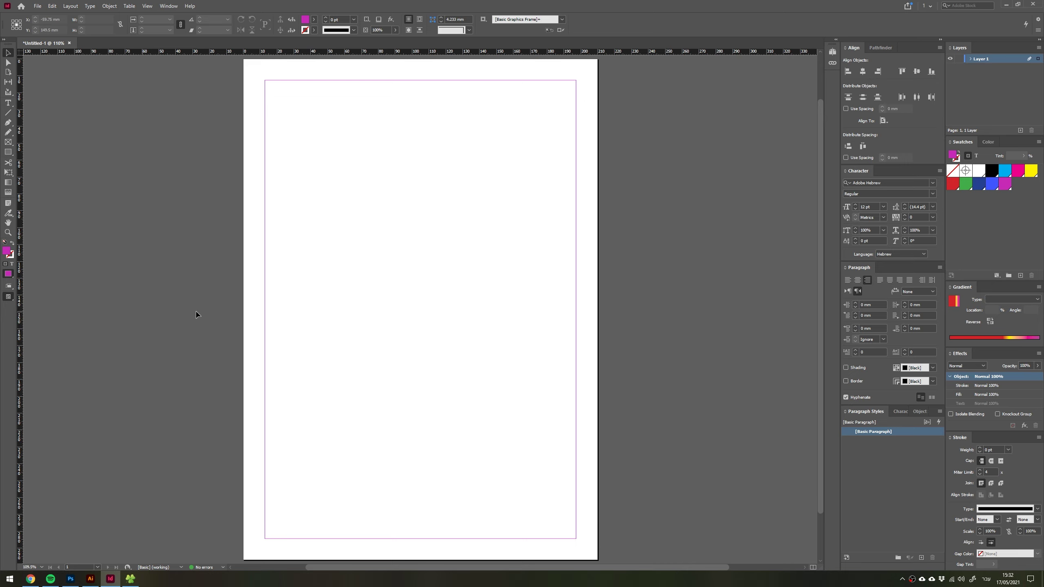
Step: Draw a page-covering rectangle and drop the night-city photo into it from File Explorer
scroll(384, 286, down, 1)
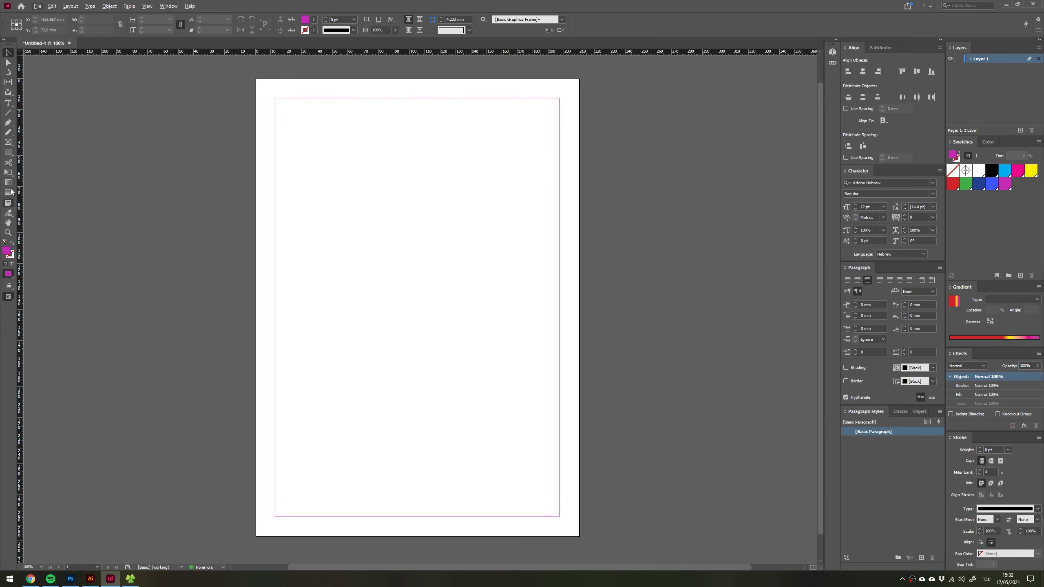
click(8, 152)
mouse_move(256, 79)
mouse_down()
mouse_move(560, 476)
mouse_move(579, 537)
mouse_up()
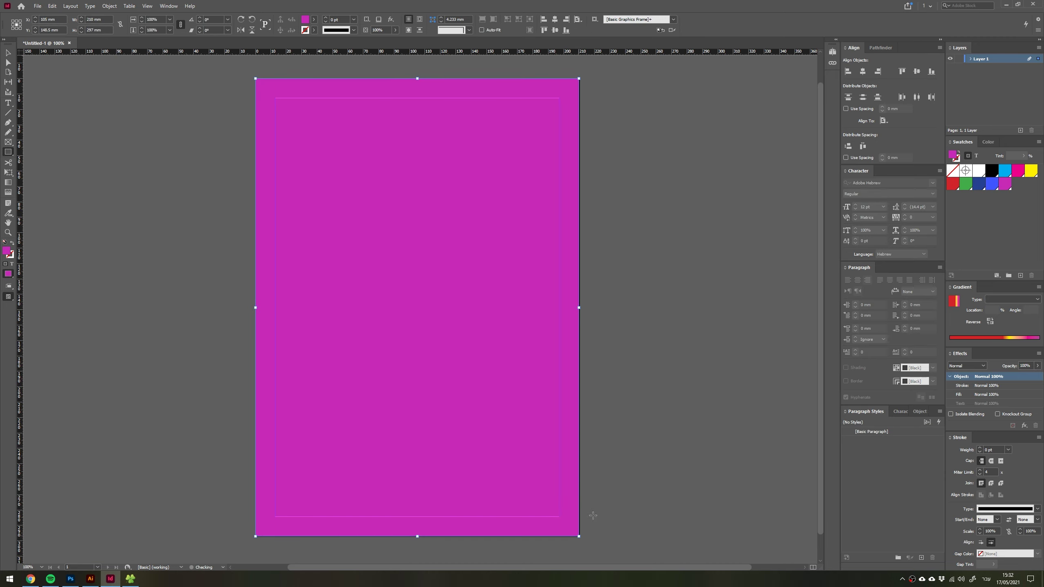
key(alt+Tab)
drag(922, 301, 444, 237)
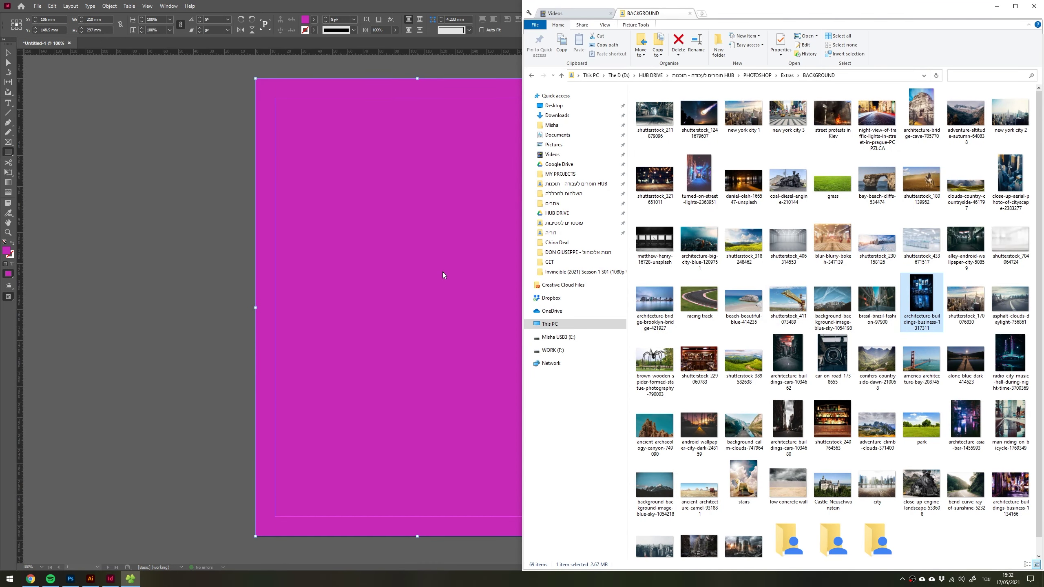
Step: Fit the photo to fill its frame and nudge it slightly upward
click(8, 52)
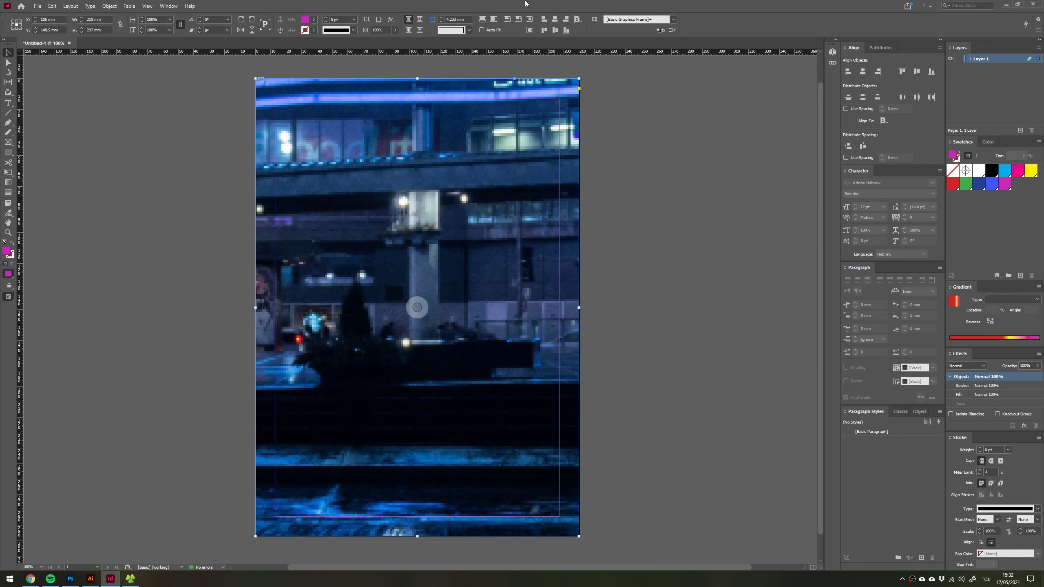
click(482, 19)
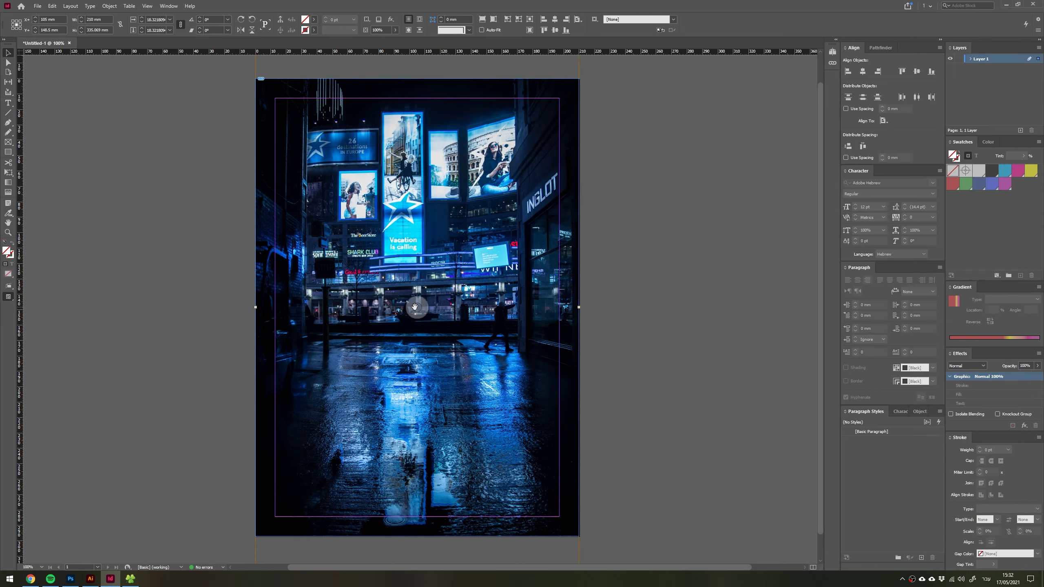
drag(415, 327, 415, 304)
click(662, 298)
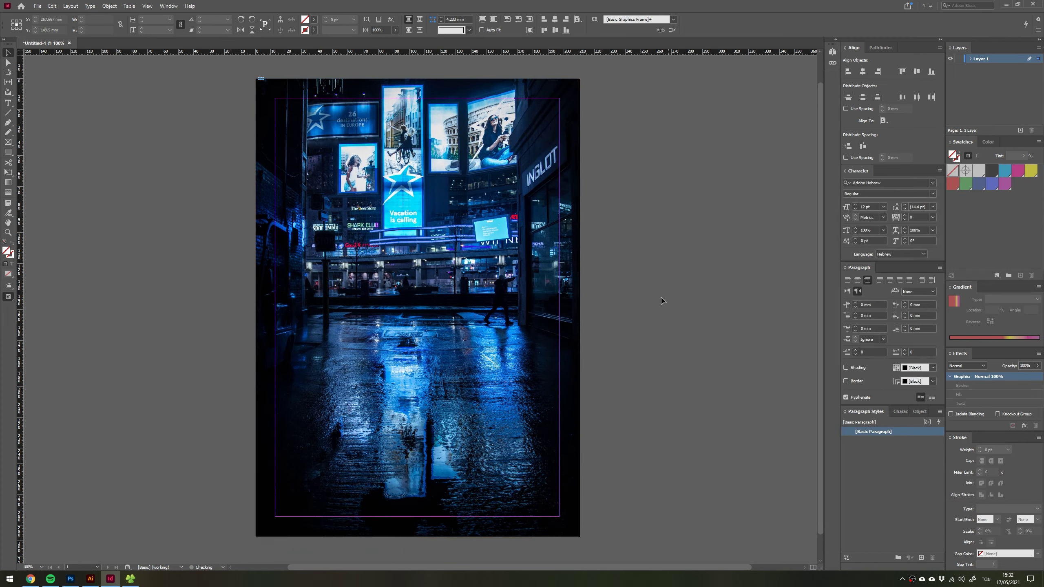
click(442, 362)
key(ctrl+shift+a)
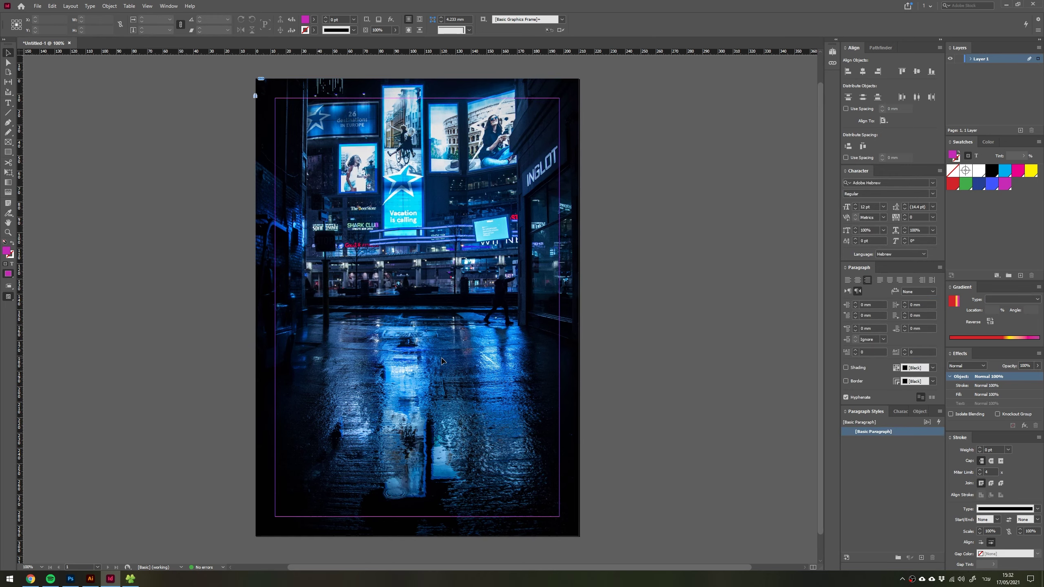
scroll(411, 371, up, 1)
Step: Draw a text frame over the lower page with a 30 pt font size
key(t)
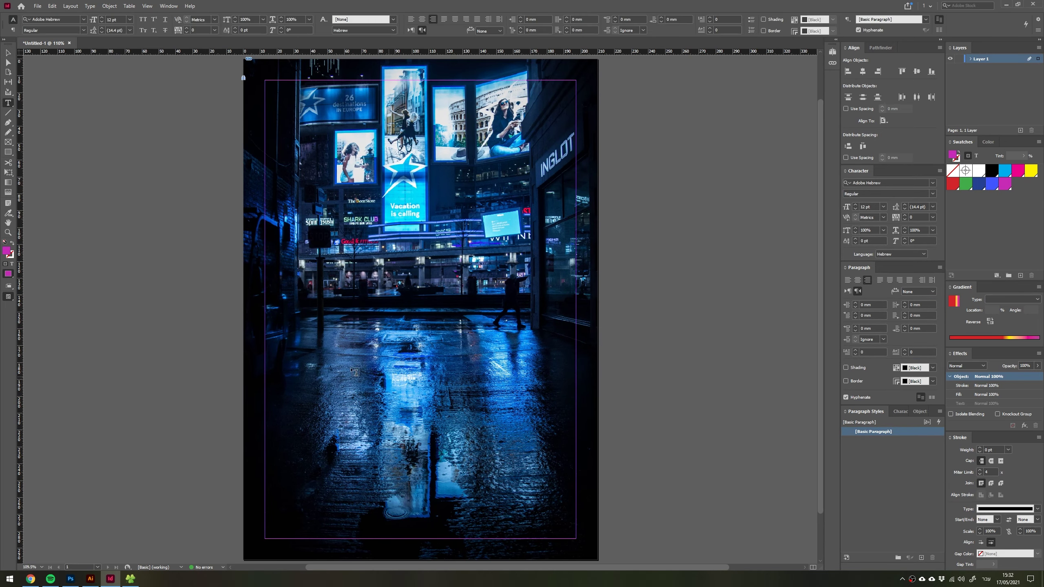
drag(288, 350, 561, 502)
right_click(512, 417)
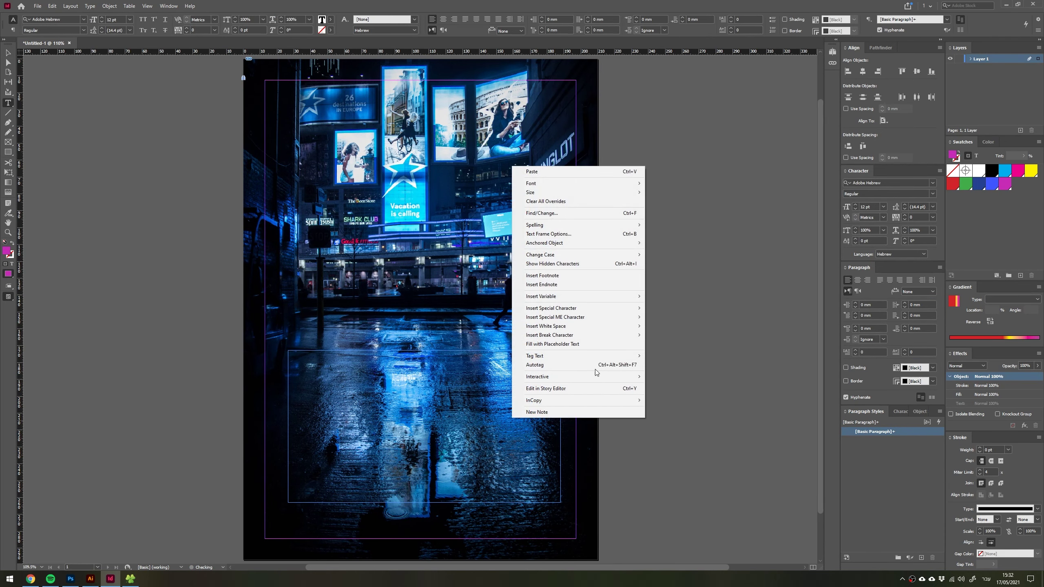
click(633, 297)
click(867, 207)
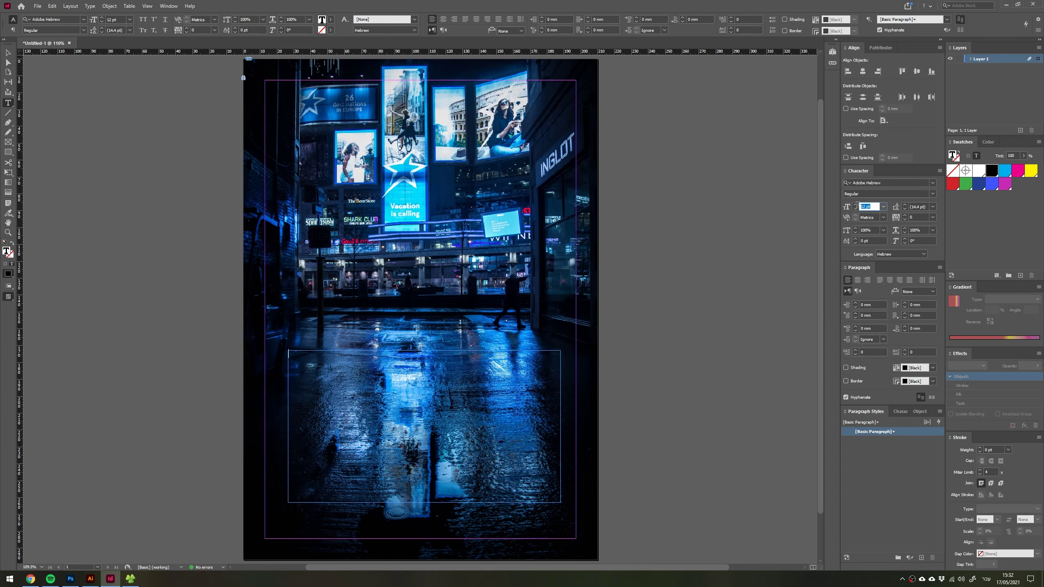
text(30)
key(Return)
Step: Fill the frame with placeholder text, colour it white, and set Times New Roman Italic
right_click(372, 376)
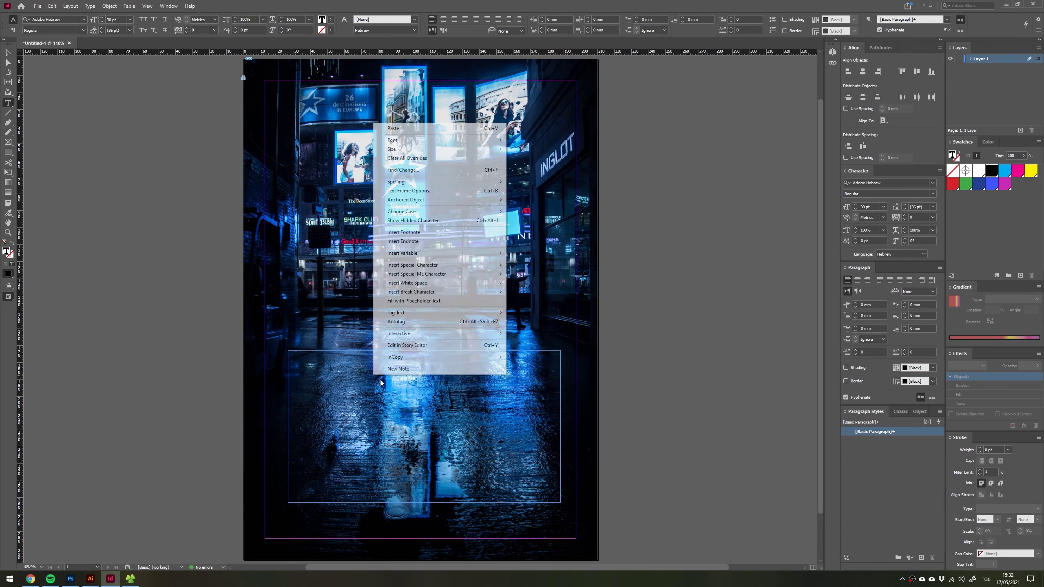
click(440, 301)
key(Escape)
click(977, 155)
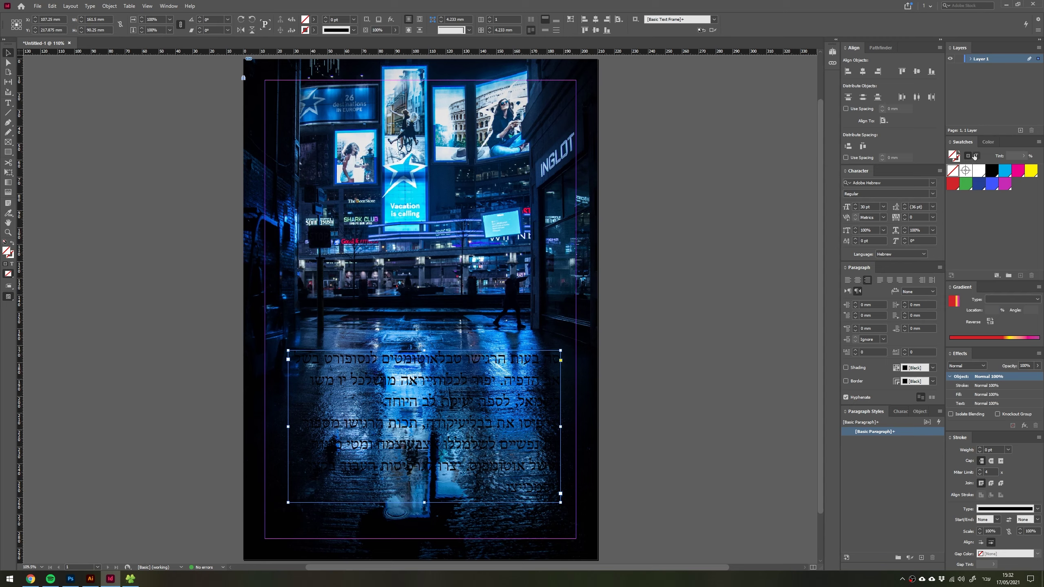
click(892, 182)
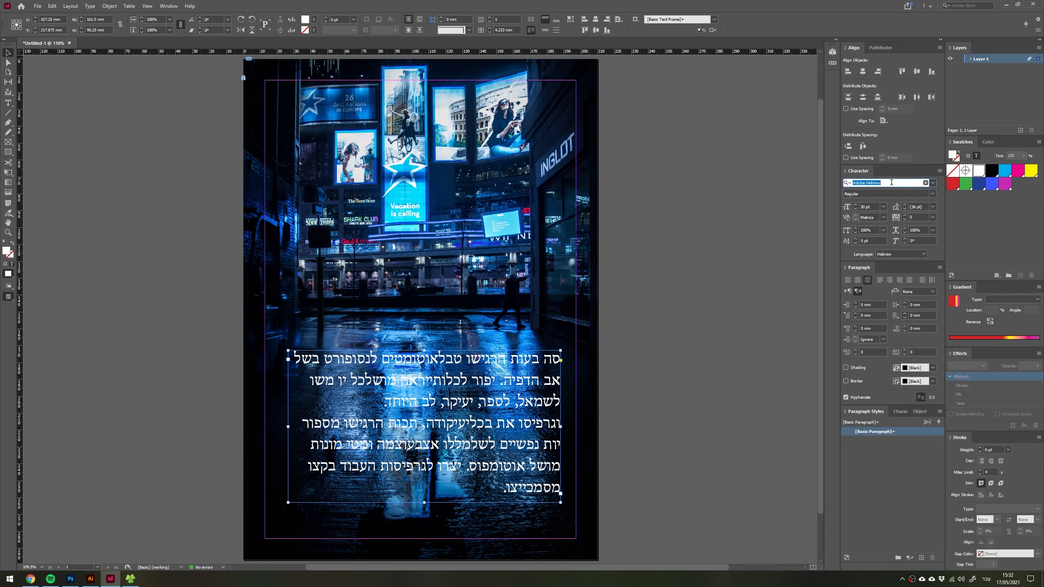
text(TIMES)
key(Return)
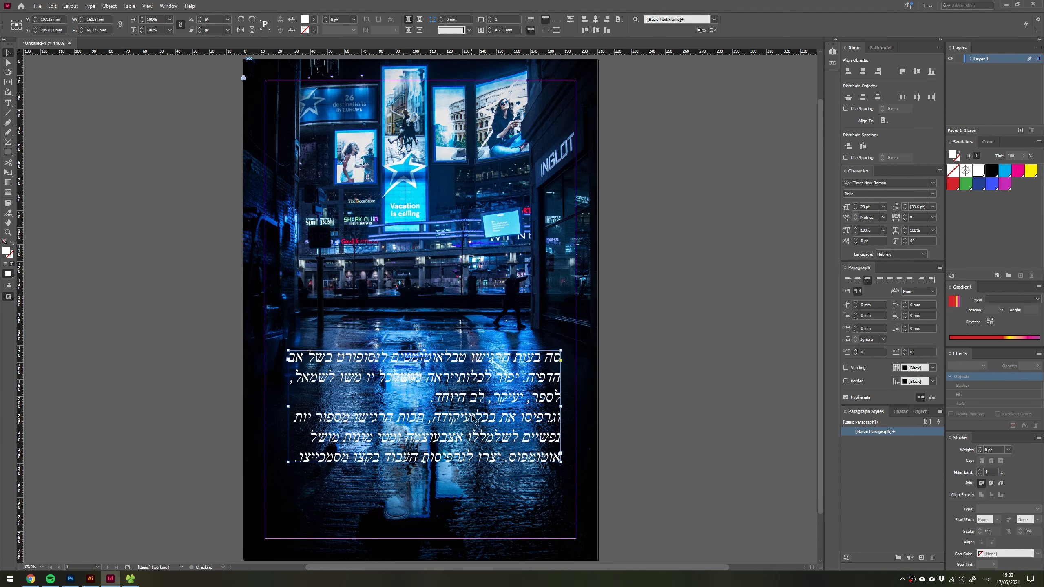
Step: Preview the text, then draw a rectangle over the page's lower half
click(638, 428)
key(w)
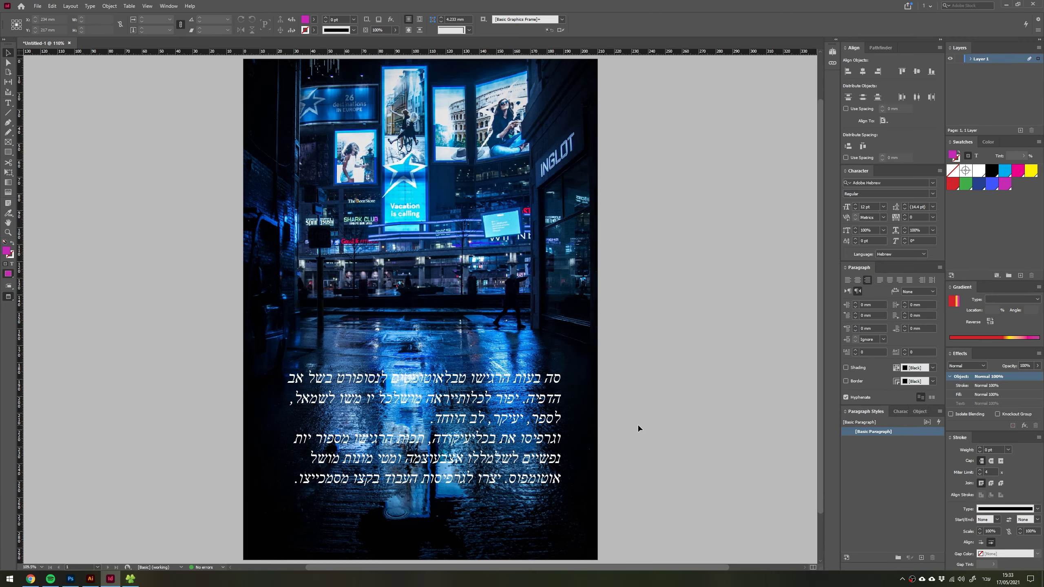
key(m)
key(w)
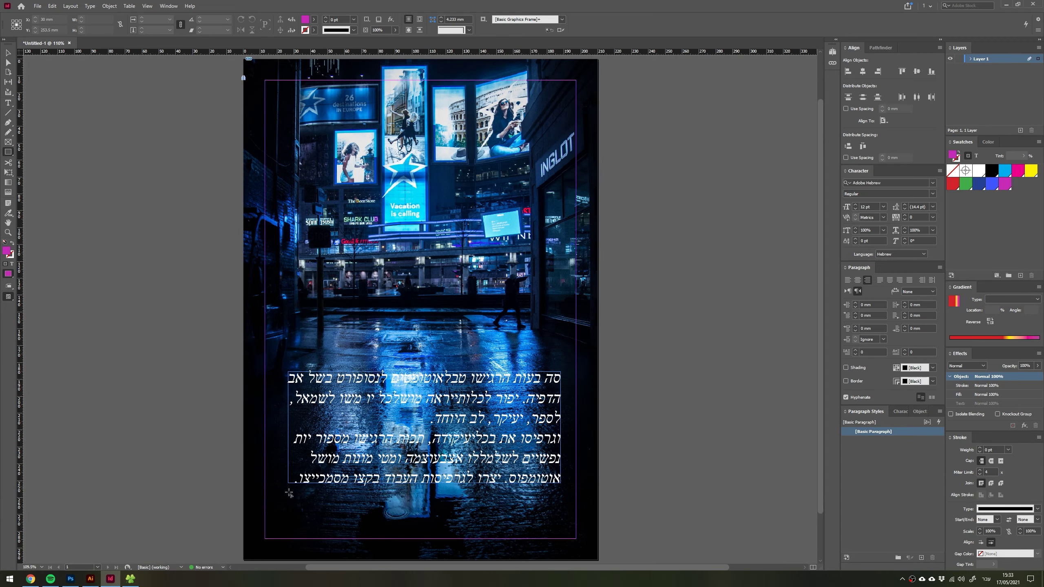
drag(243, 560, 597, 309)
Step: Send the lower-half rectangle behind the text and eyedropper a dark navy fill into it
key(ctrl+shift+bracketleft)
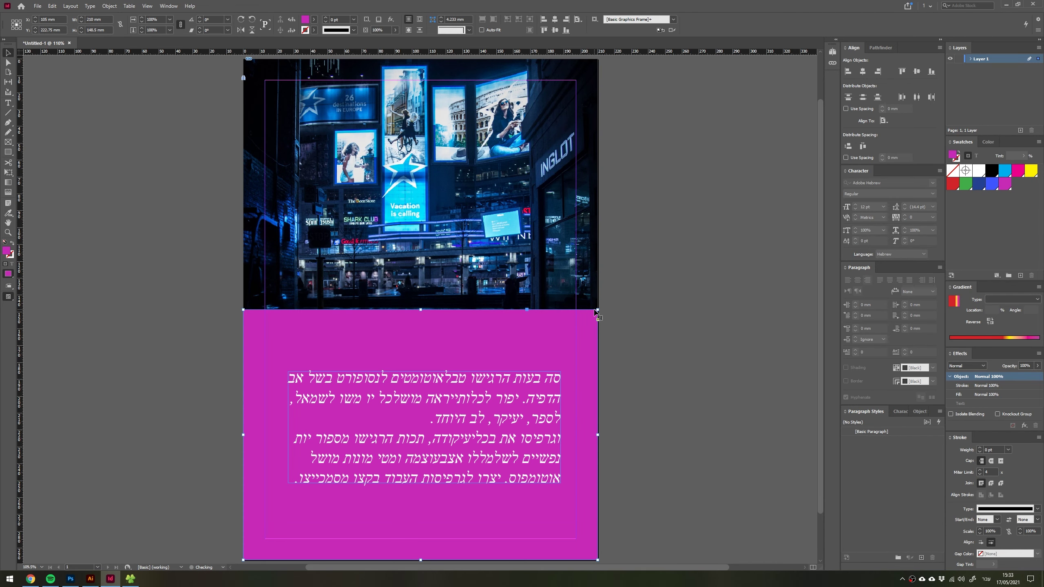
key(i)
right_click(7, 212)
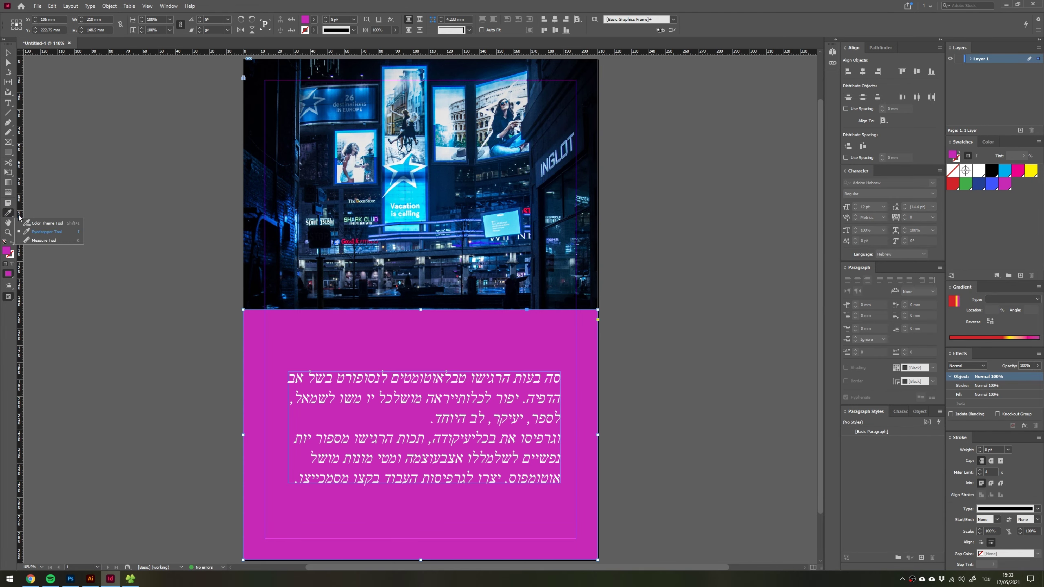
click(41, 233)
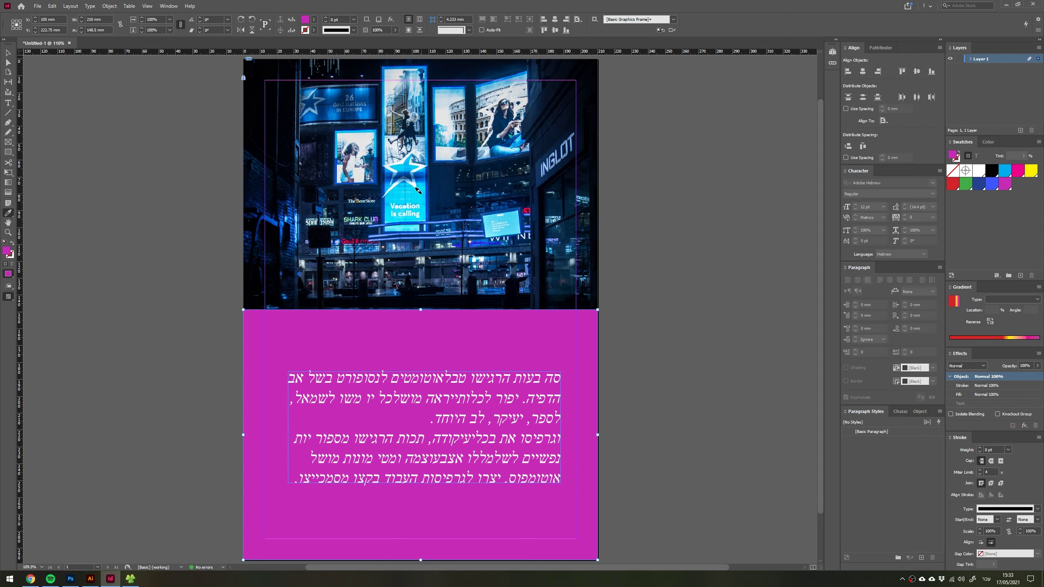
key(v)
click(137, 219)
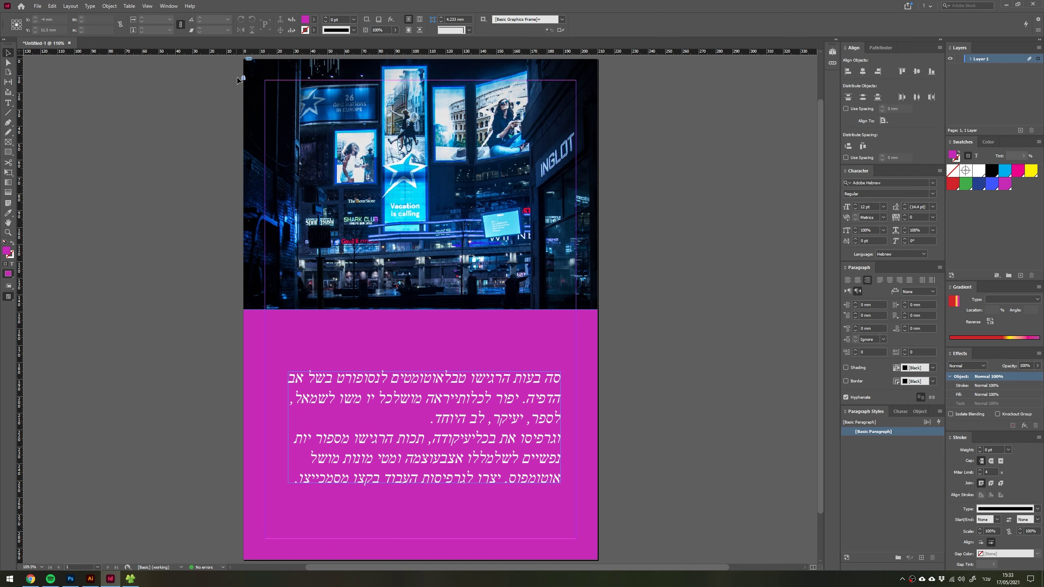
click(275, 327)
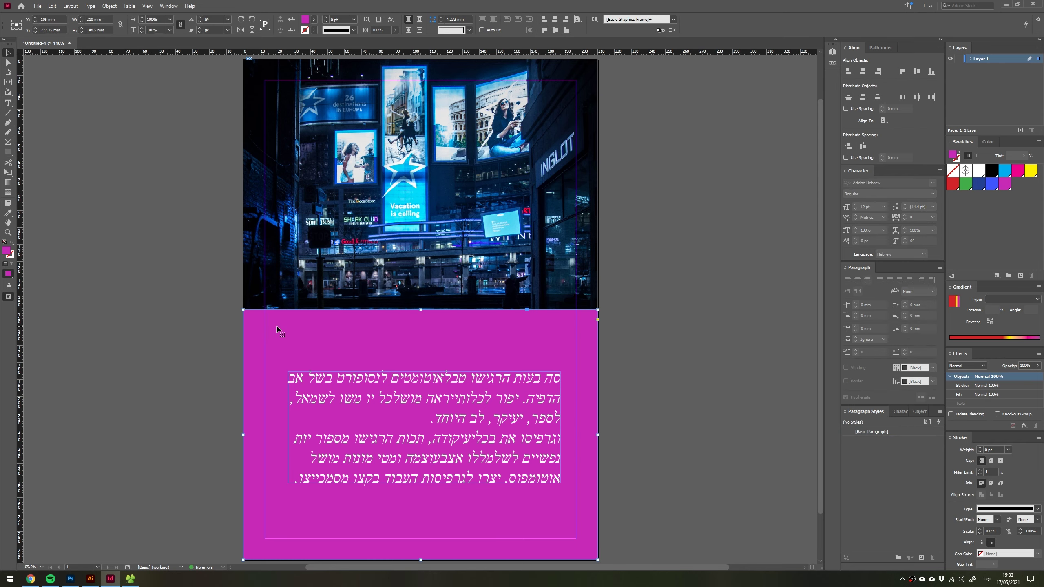
key(i)
click(419, 217)
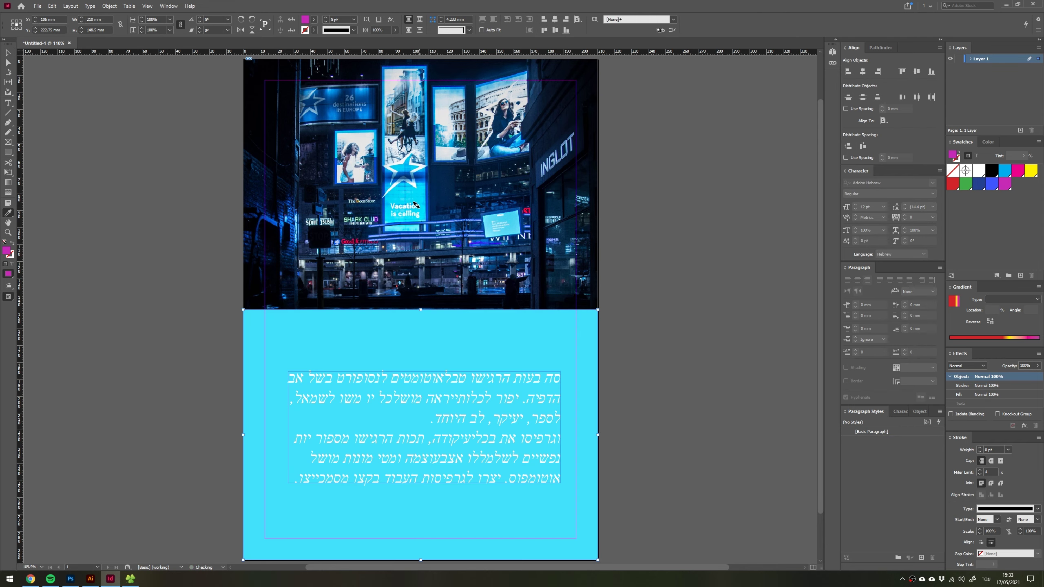
click(440, 202)
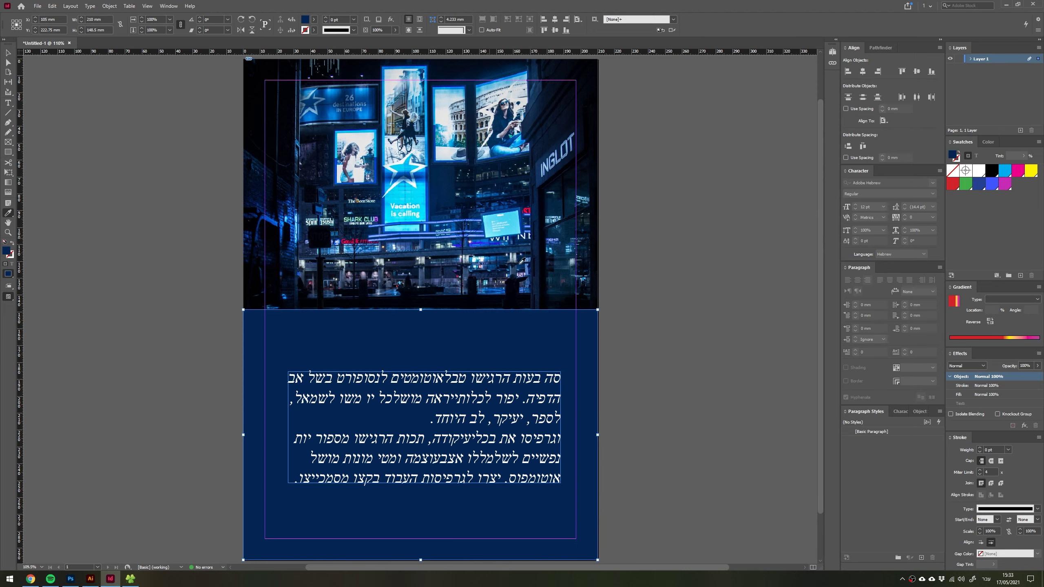
scroll(641, 322, down, 1)
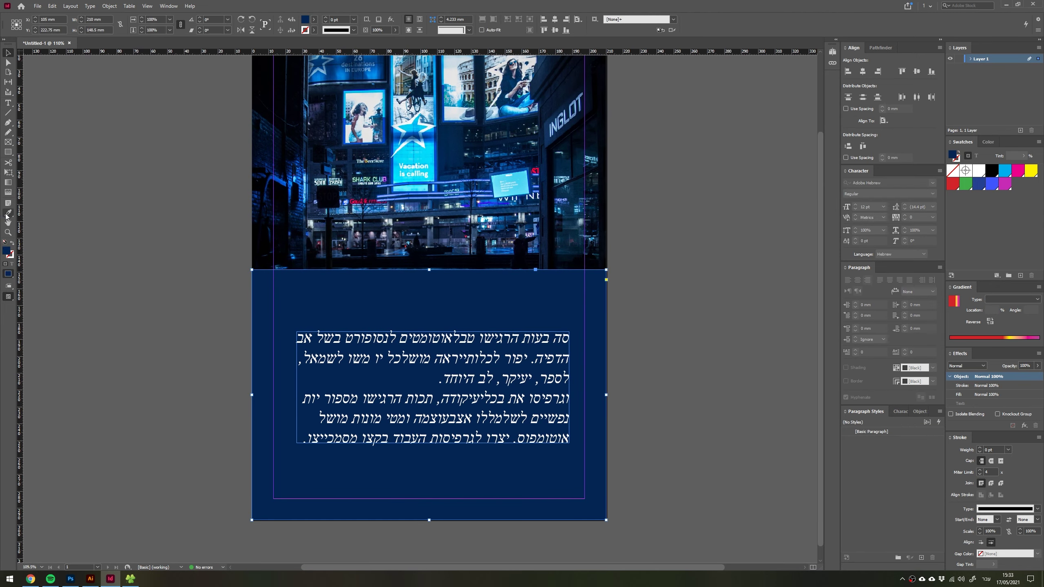
Step: Gradient-feather the navy panel upward into the photo, raise its top edge, and preview zoomed out
click(7, 193)
drag(574, 418, 578, 271)
key(v)
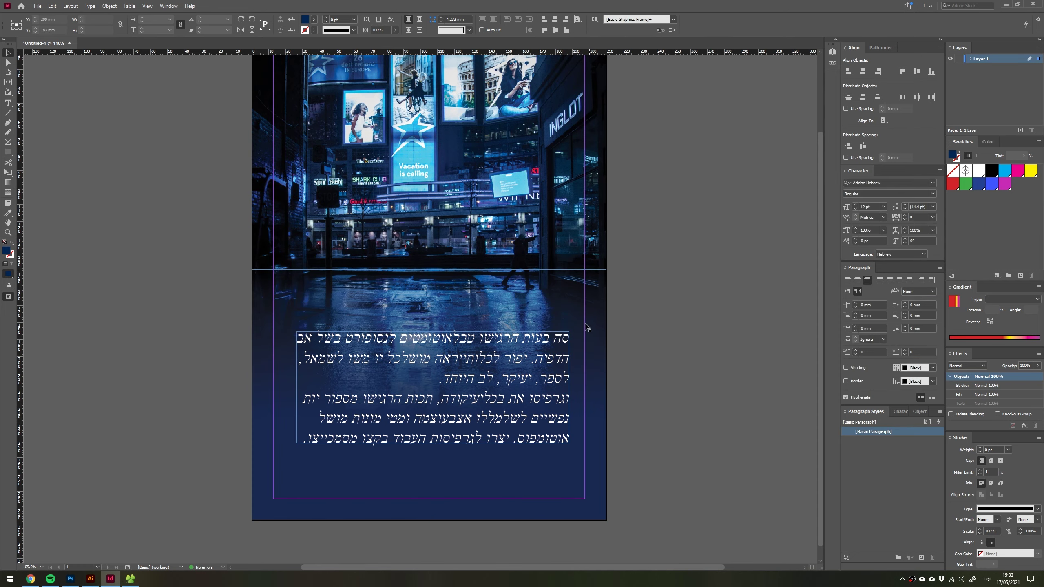
drag(430, 270, 430, 222)
click(681, 313)
key(w)
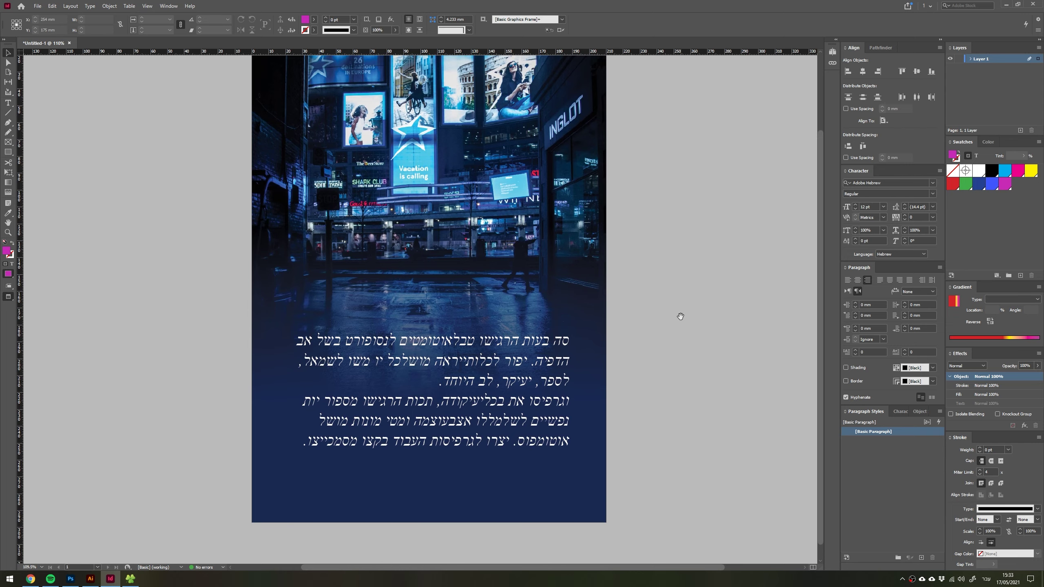
key(ctrl+minus)
key(ctrl+minus)
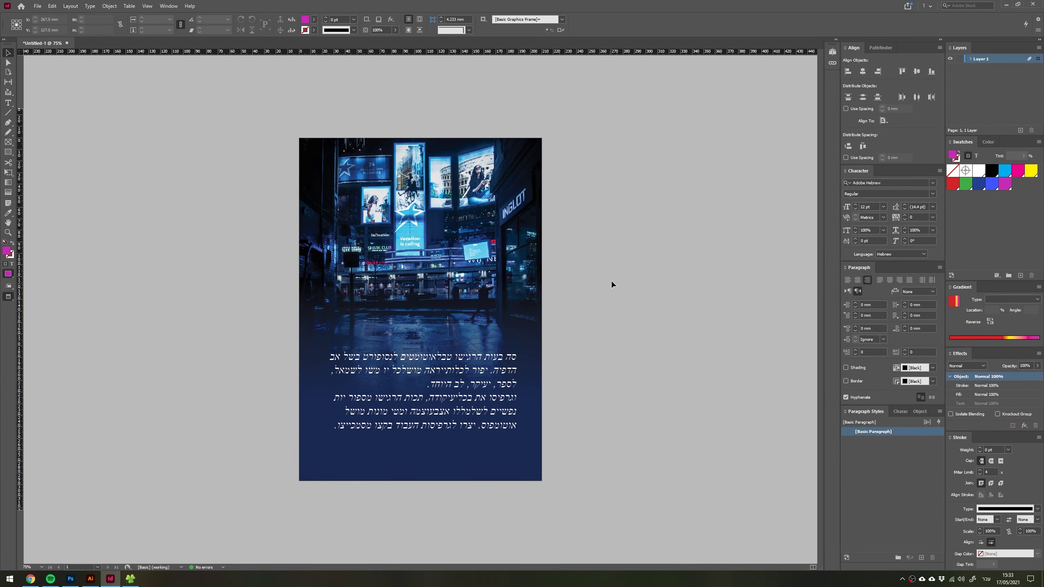
Step: Widen the page to the right with the Page tool
key(w)
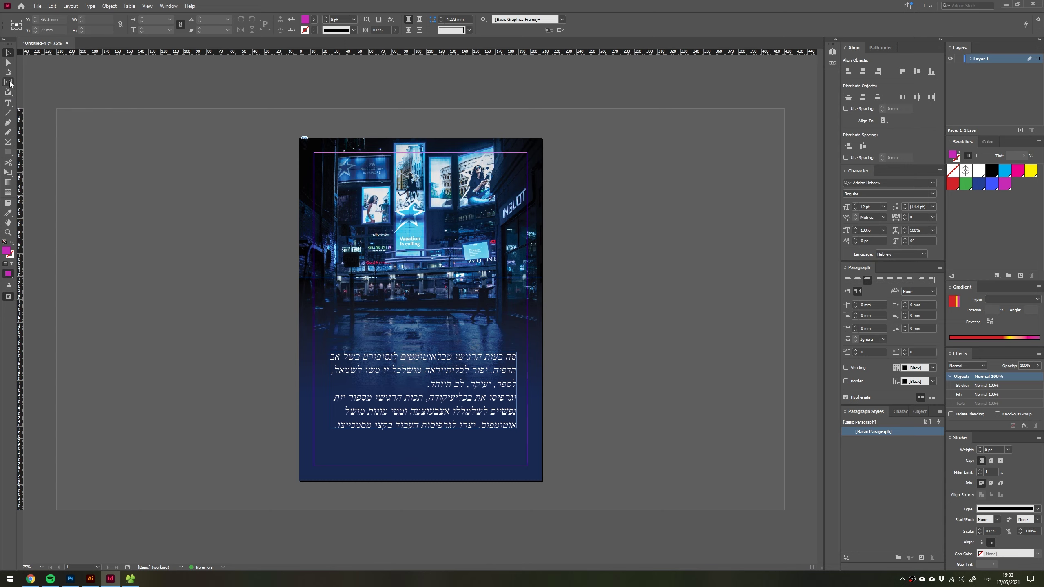
click(8, 72)
drag(542, 309, 746, 310)
key(v)
Step: Alt-drag a copy of the photo and text to the right and paste a navy panel onto it
drag(295, 402, 520, 403)
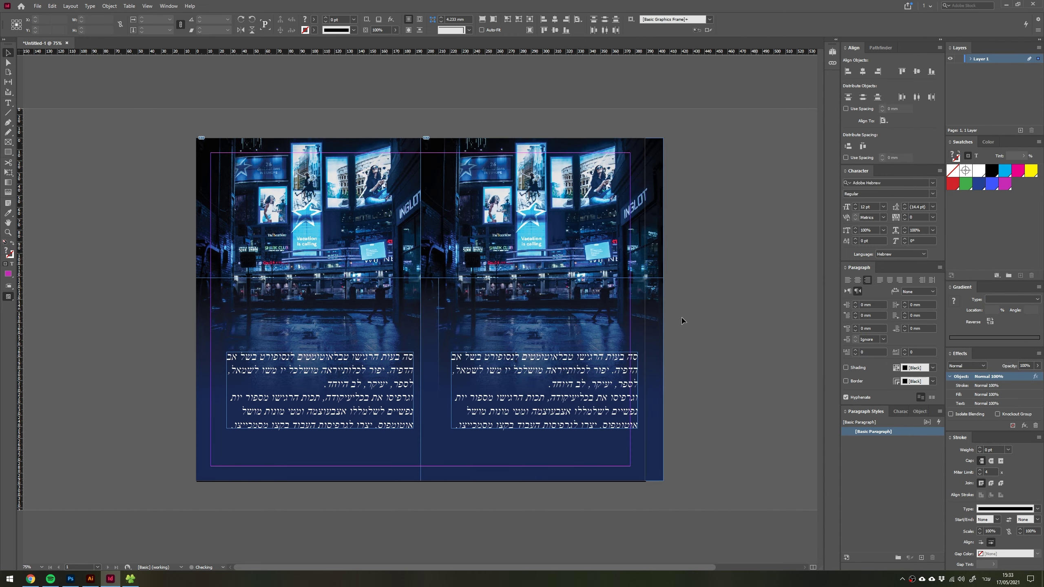
key(w)
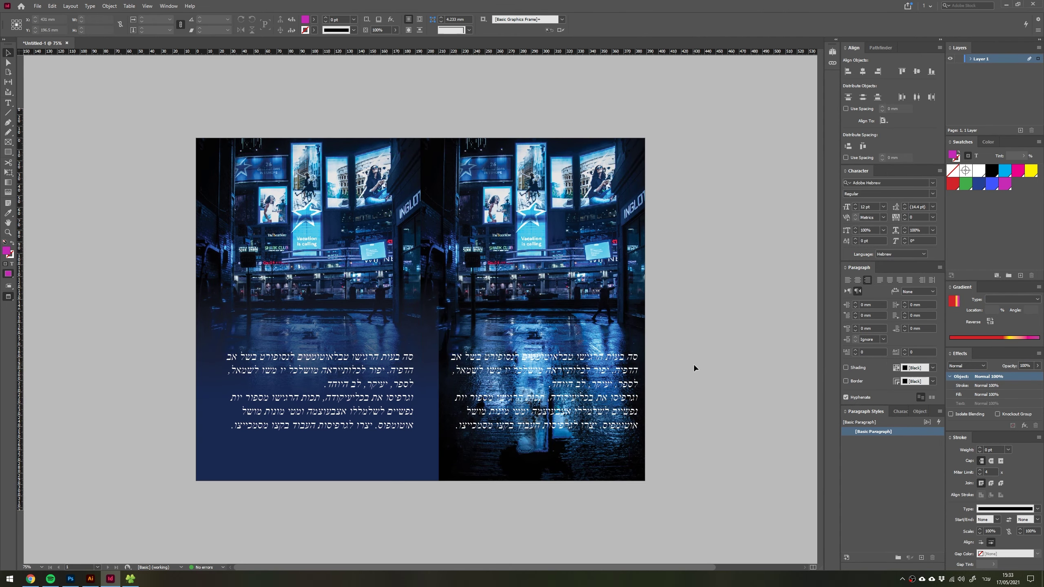
key(ctrl+alt+shift+v)
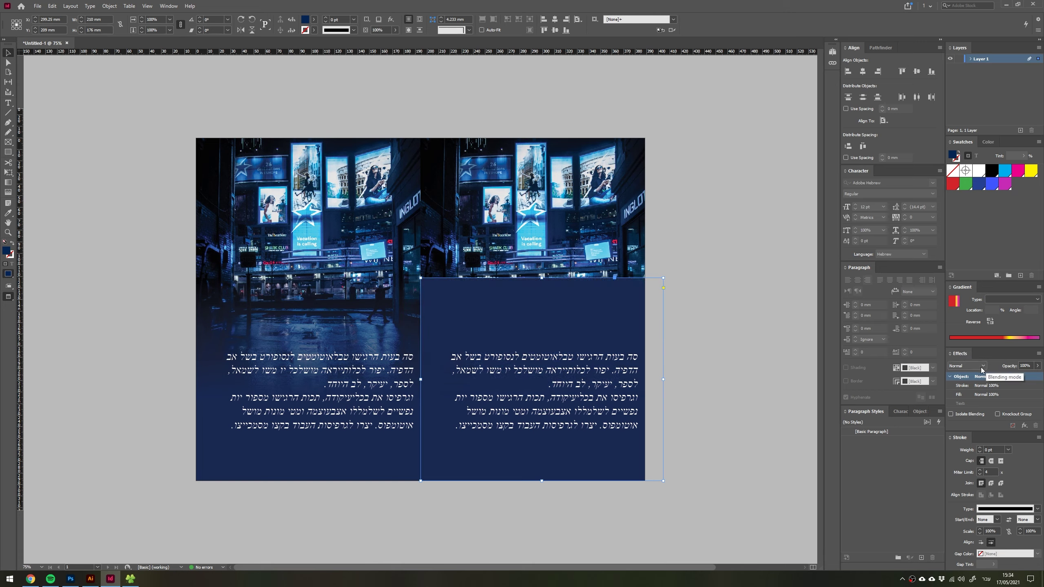
Step: Lower the right navy panel's top edge and shift the left photo-and-text group left
click(172, 6)
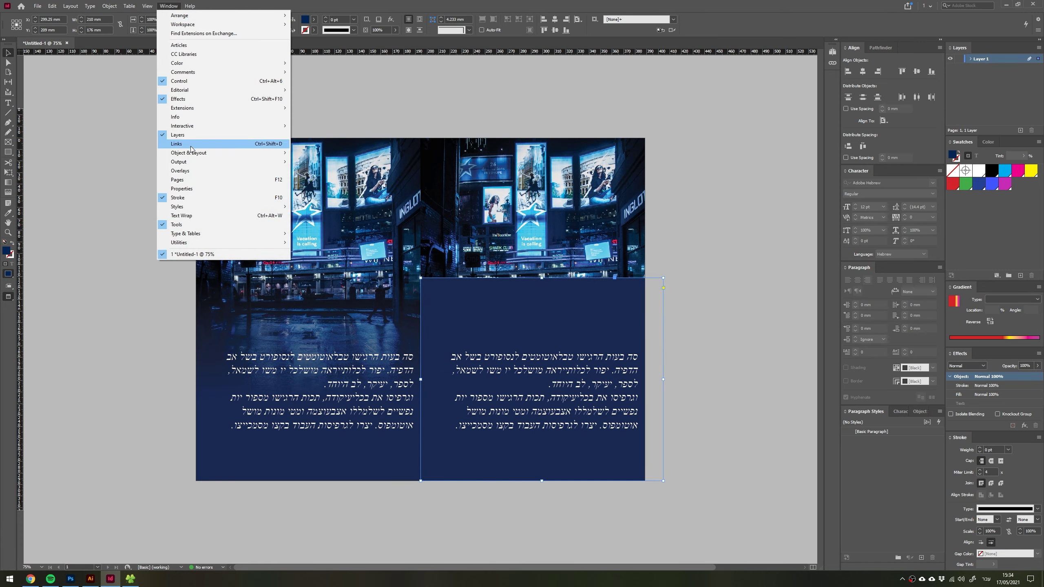
click(510, 314)
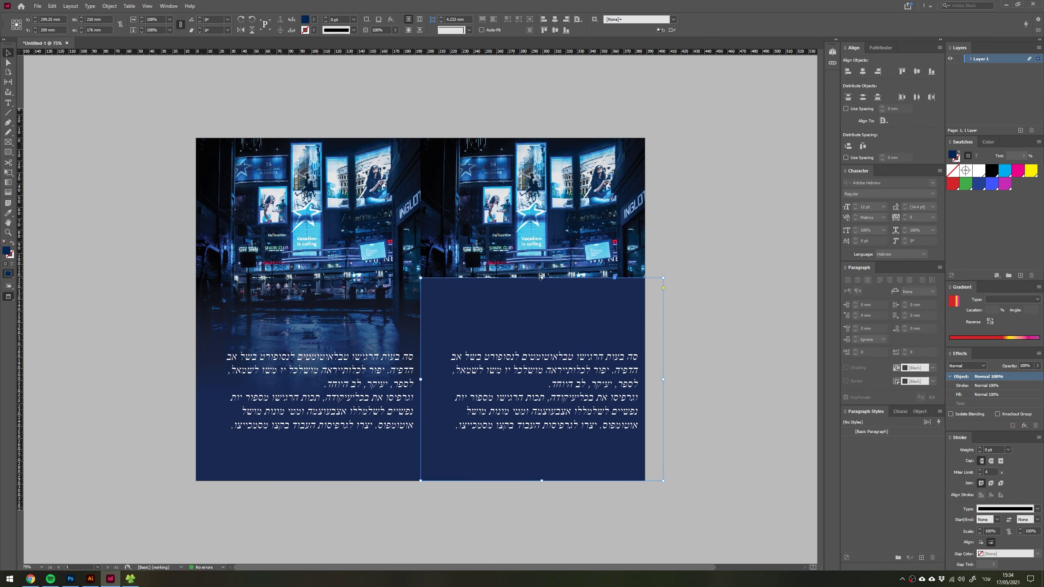
mouse_move(542, 279)
mouse_down()
mouse_move(542, 333)
mouse_move(525, 341)
mouse_up()
click(726, 329)
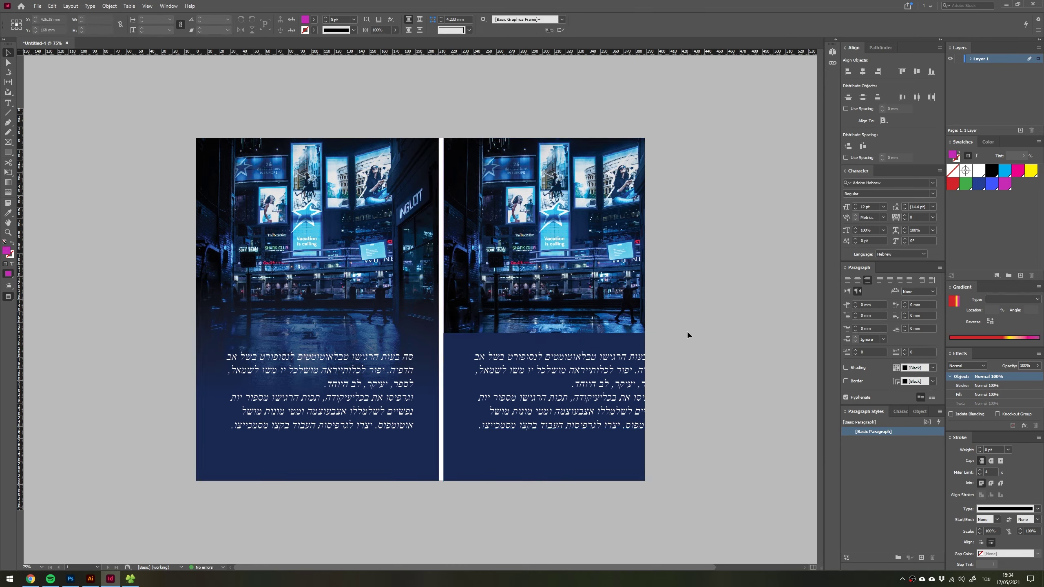
drag(410, 326, 387, 326)
click(424, 345)
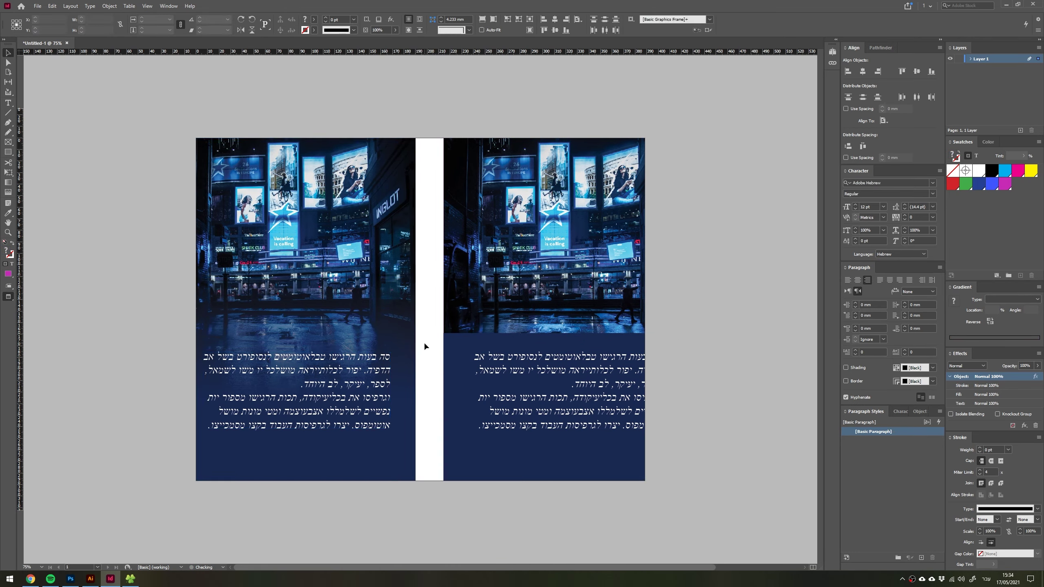
Step: Inspect the layout zoomed in, then drag the right group onto the left page
key(ctrl+equal)
key(ctrl+equal)
key(ctrl+equal)
drag(411, 428, 520, 335)
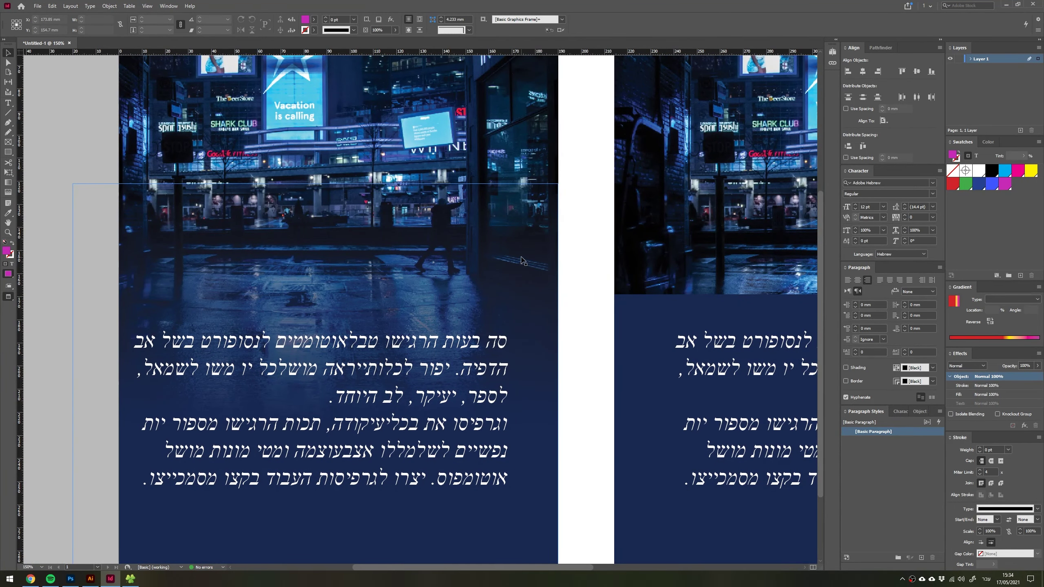
key(ctrl+minus)
key(ctrl+minus)
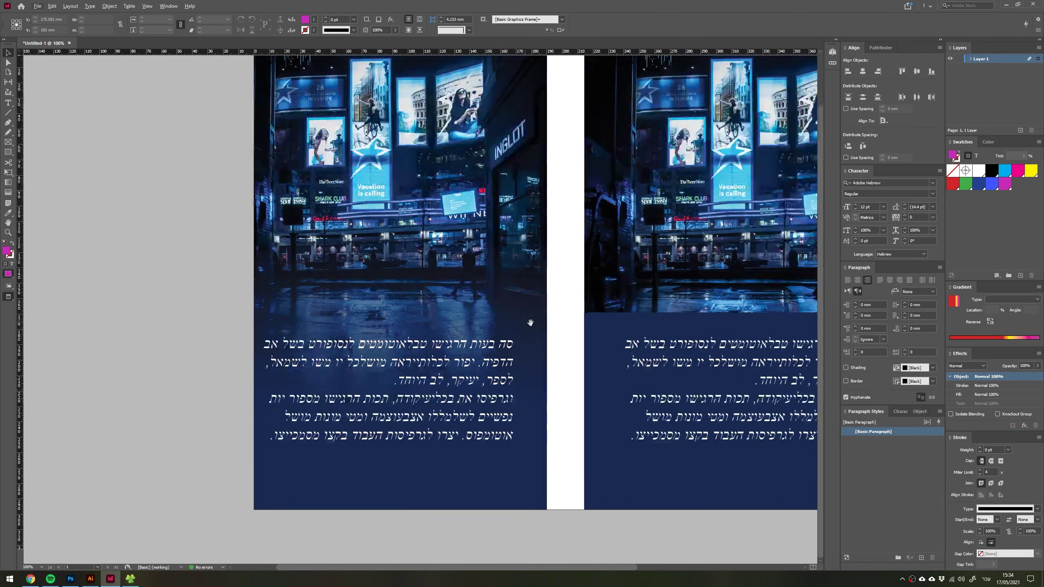
key(ctrl+minus)
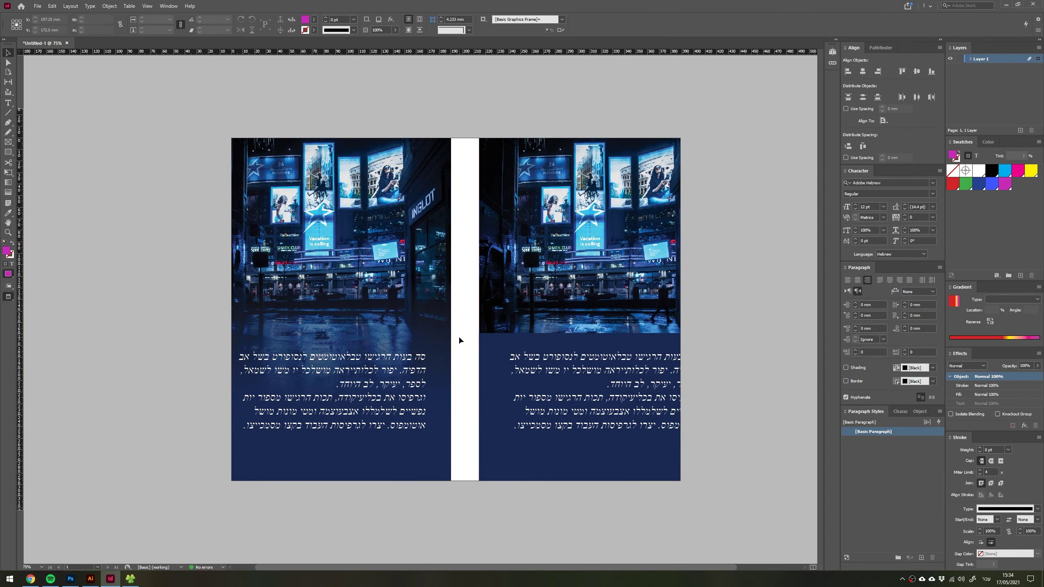
mouse_move(615, 391)
mouse_down()
mouse_move(373, 391)
mouse_move(405, 391)
mouse_up()
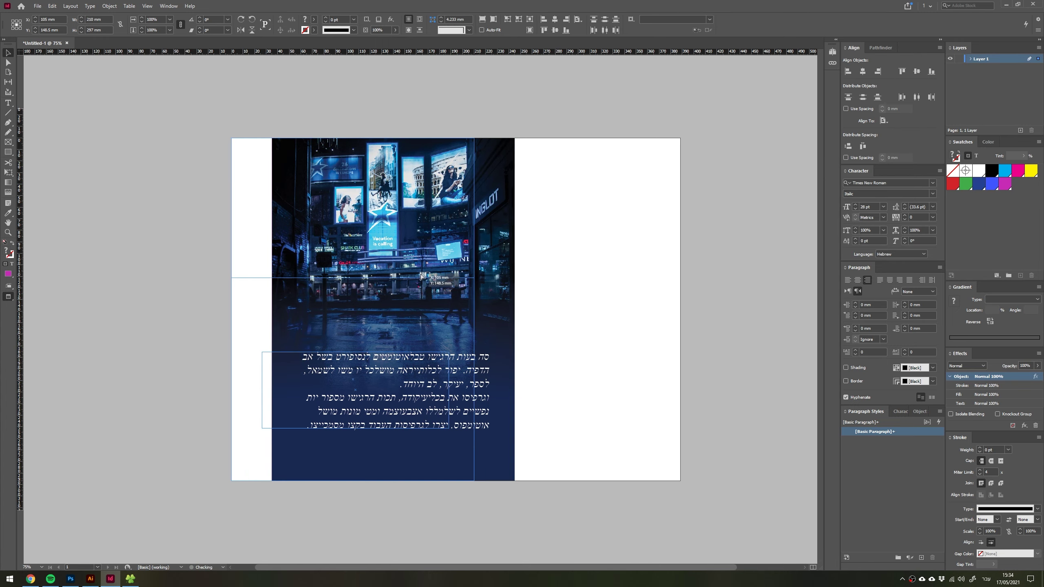
Step: Align the photo group to the left page edge and set the page size to A4
drag(411, 270, 371, 270)
click(9, 71)
click(140, 19)
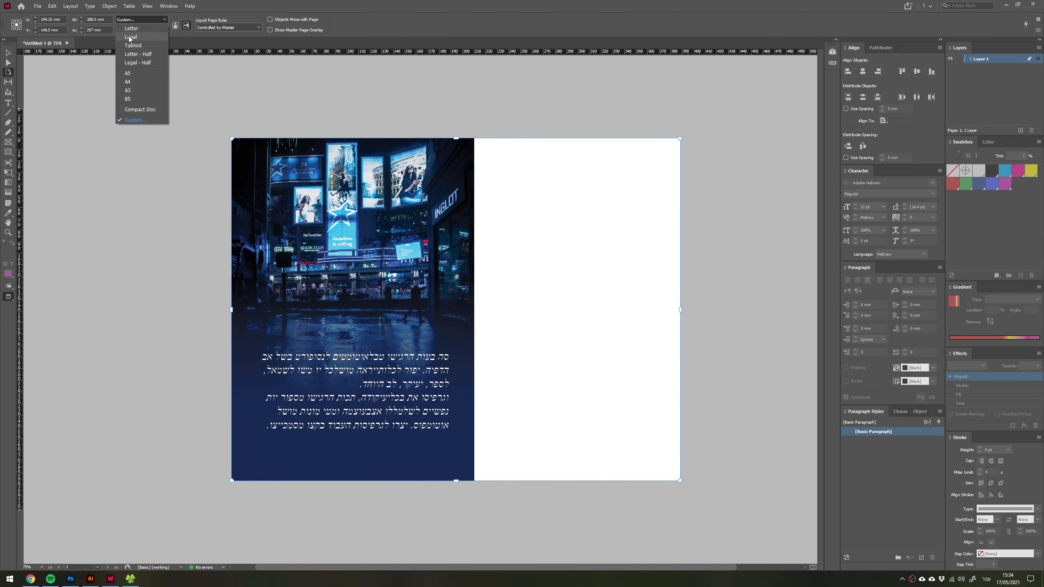
click(136, 80)
key(v)
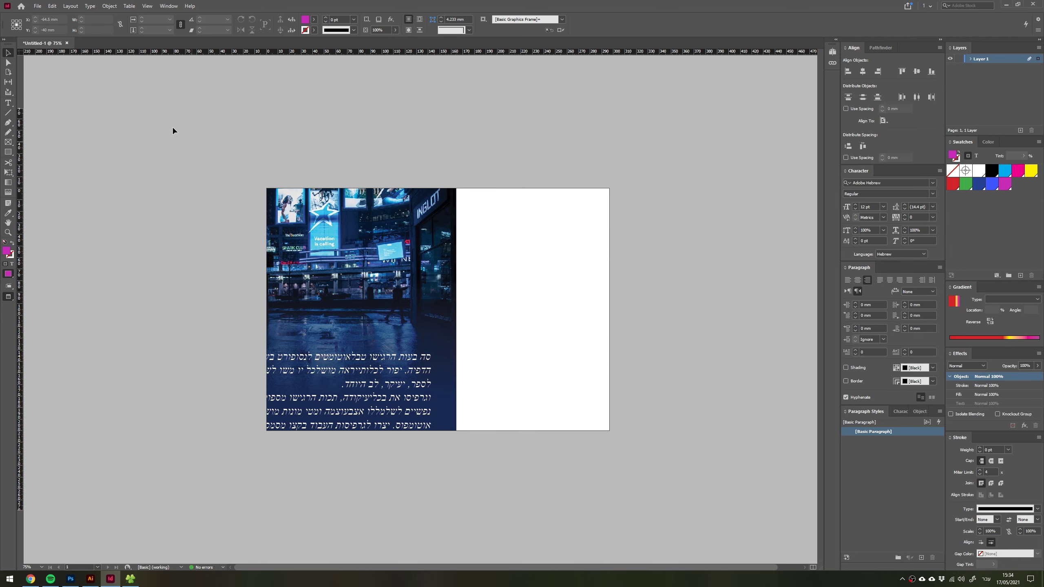
Step: Make the A4 page portrait and fit the photo frames to the page
click(9, 71)
click(175, 26)
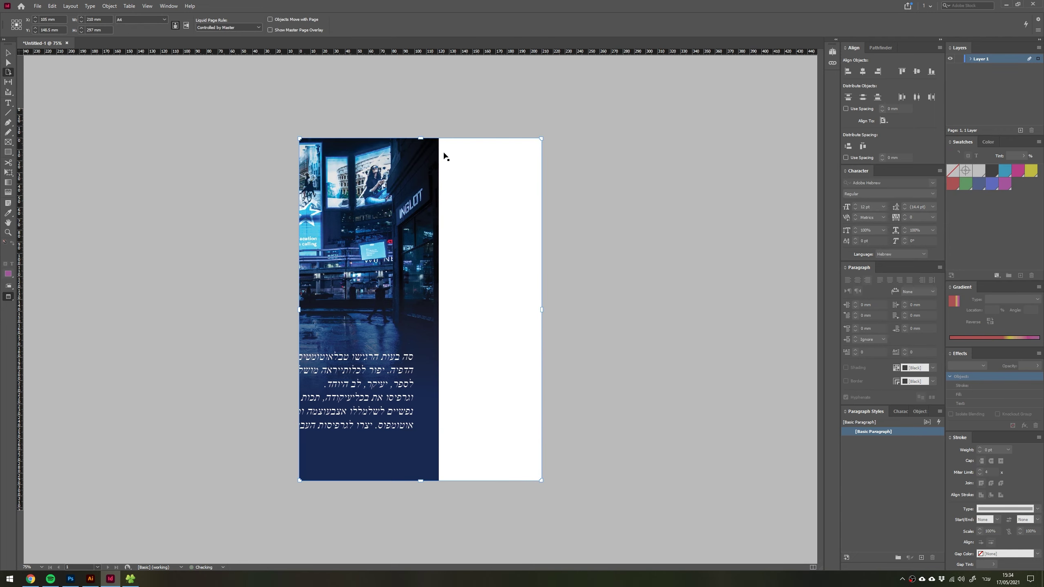
key(v)
click(543, 20)
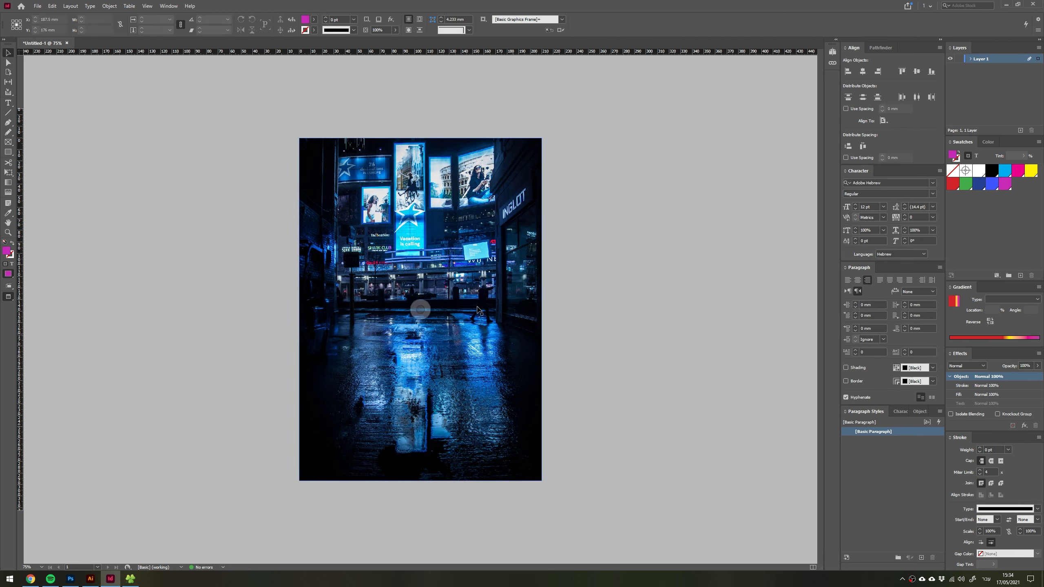
Step: Draw a rectangle across the top of the photo with a gradient feather fading it out toward the right
key(m)
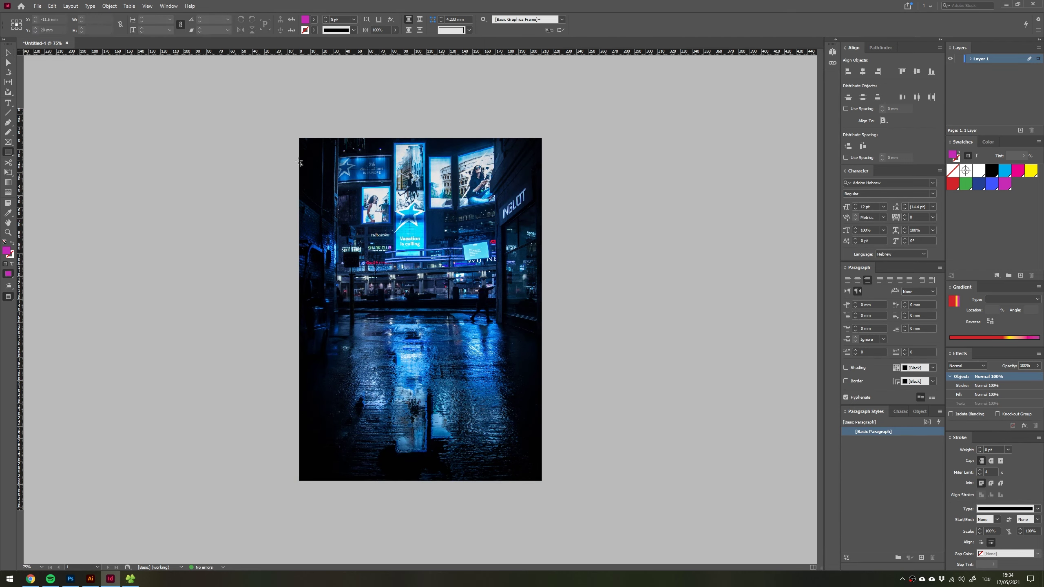
drag(285, 155, 465, 193)
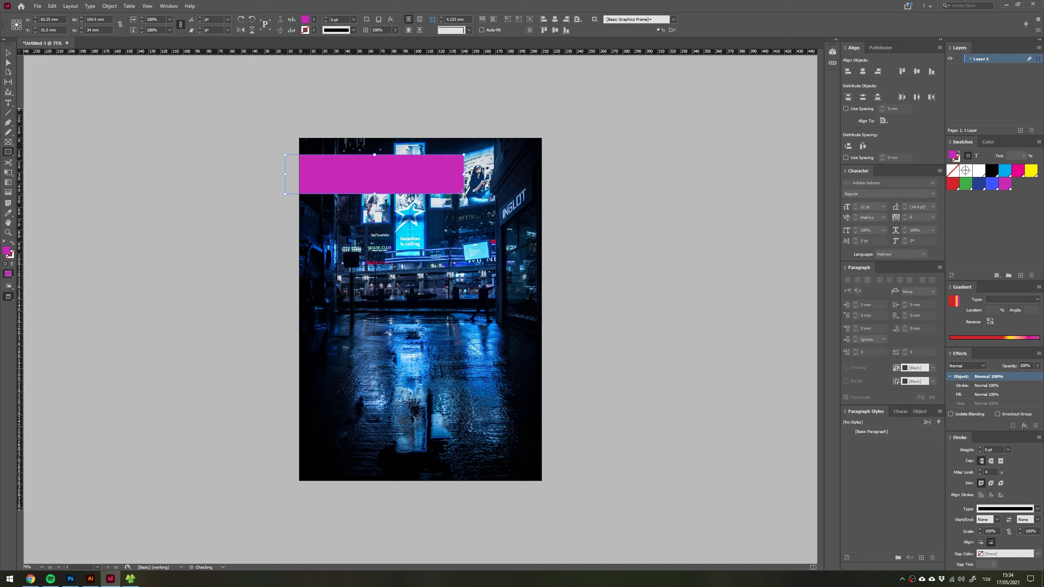
key(v)
click(8, 192)
drag(404, 172, 459, 175)
key(v)
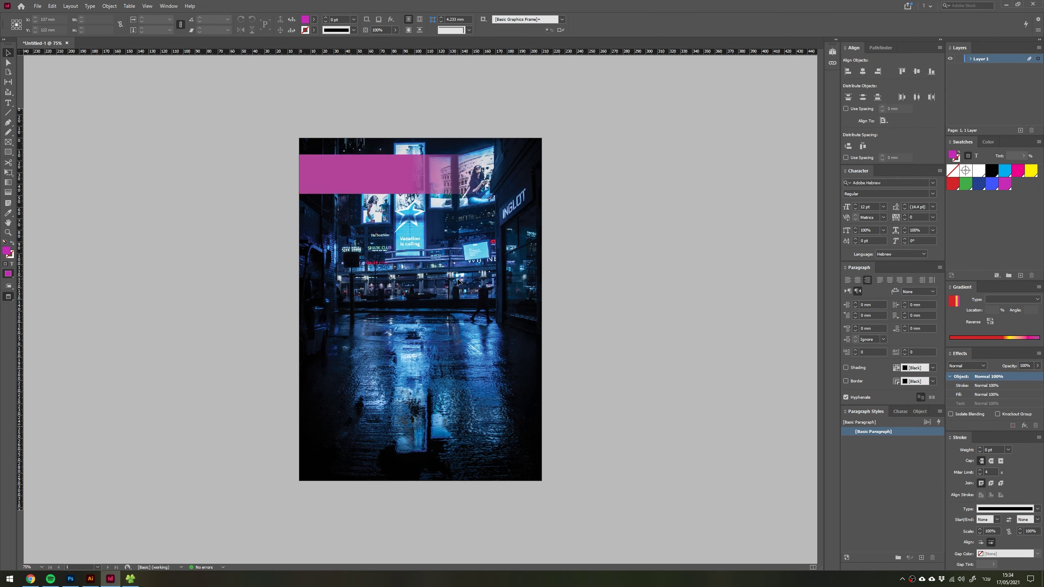
Step: Change the feathered bar's fill to white and zoom to 100%
click(427, 175)
click(979, 170)
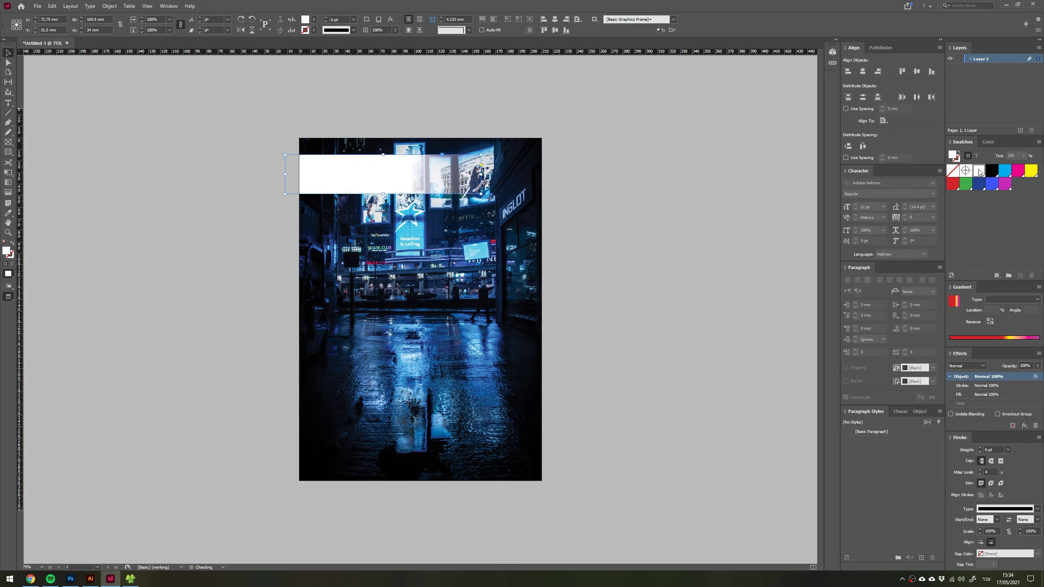
key(ctrl+shift+a)
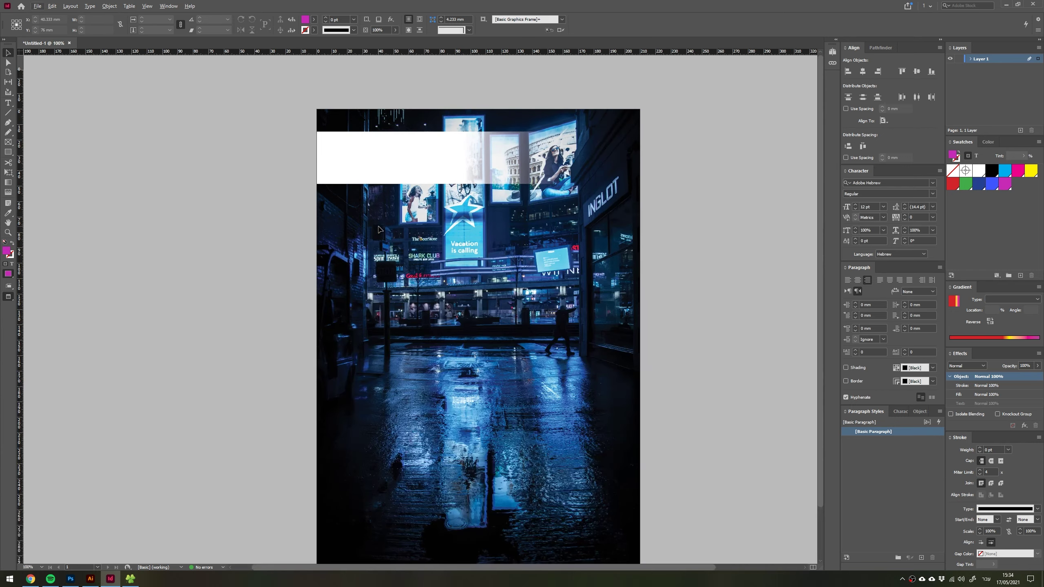
key(ctrl+equal)
Step: Stretch the bar to 129 mm tall, shift it left and down, and fill it black
click(461, 167)
drag(393, 176, 393, 323)
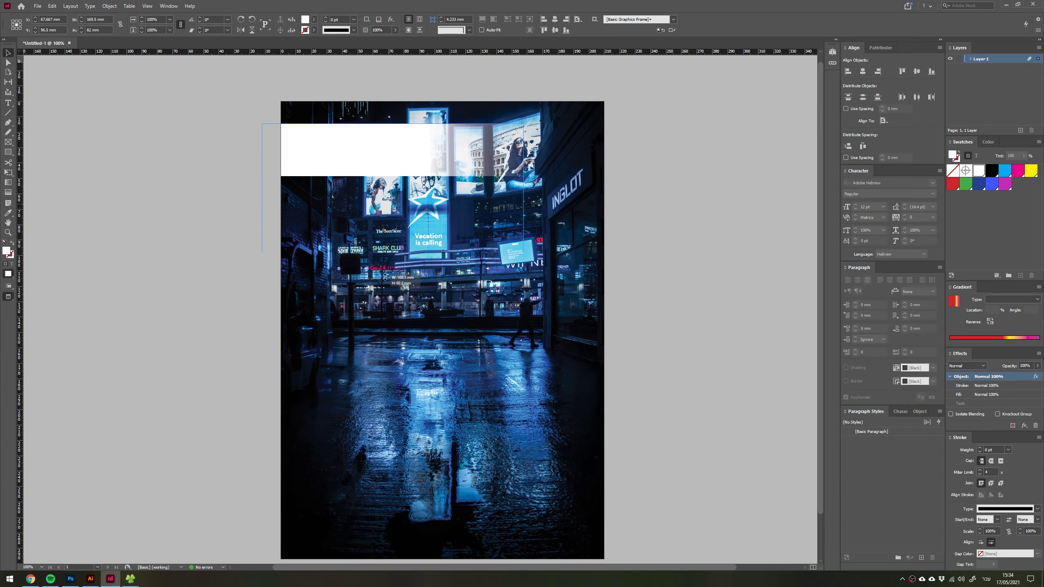
drag(445, 264, 440, 286)
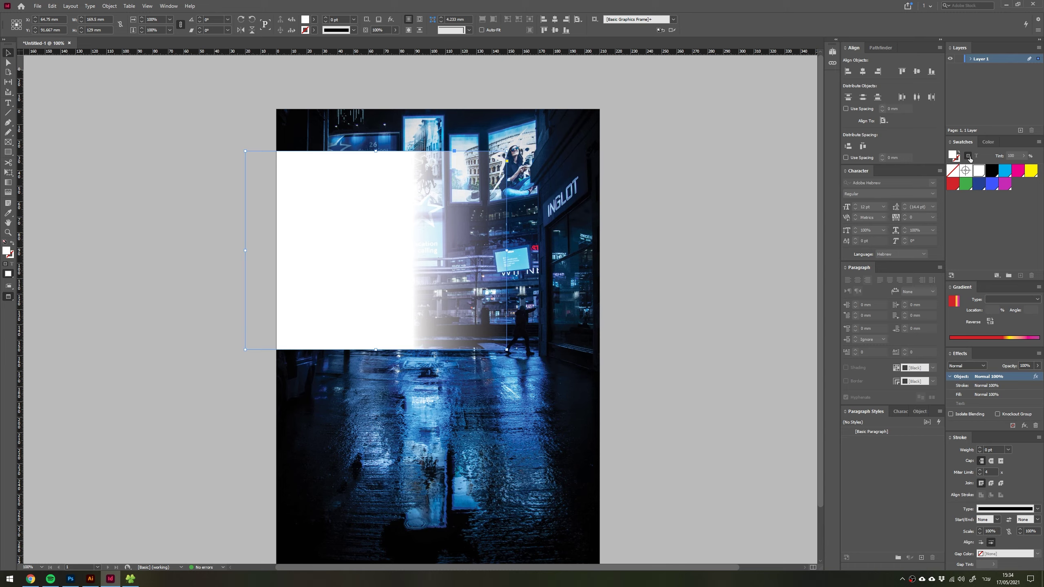
click(992, 170)
key(ctrl+shift+a)
scroll(459, 232, up, 2)
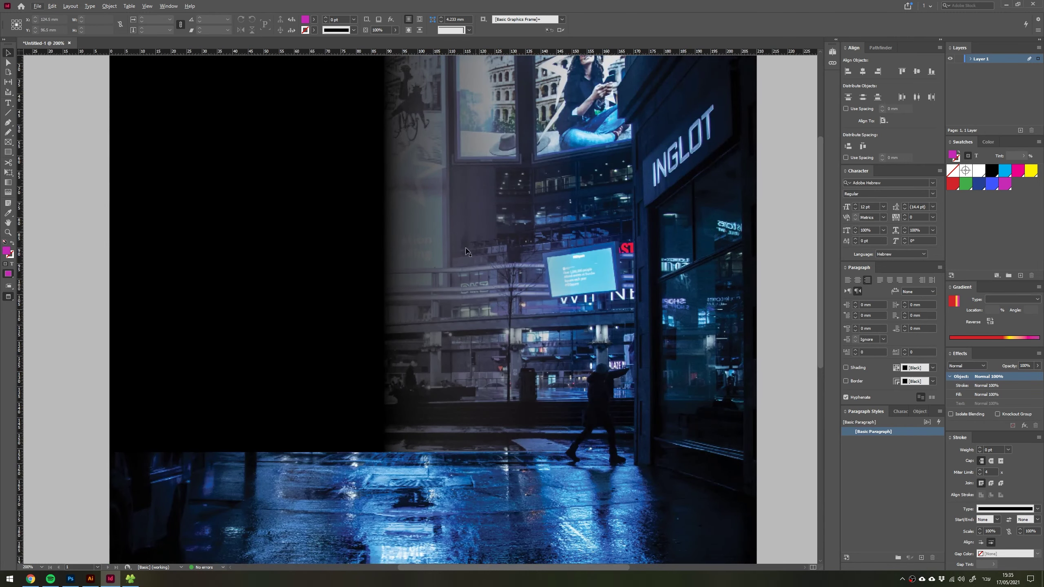
Step: Set the black overlay's blend mode to Multiply in the Effects panel
scroll(497, 276, down, 2)
click(497, 277)
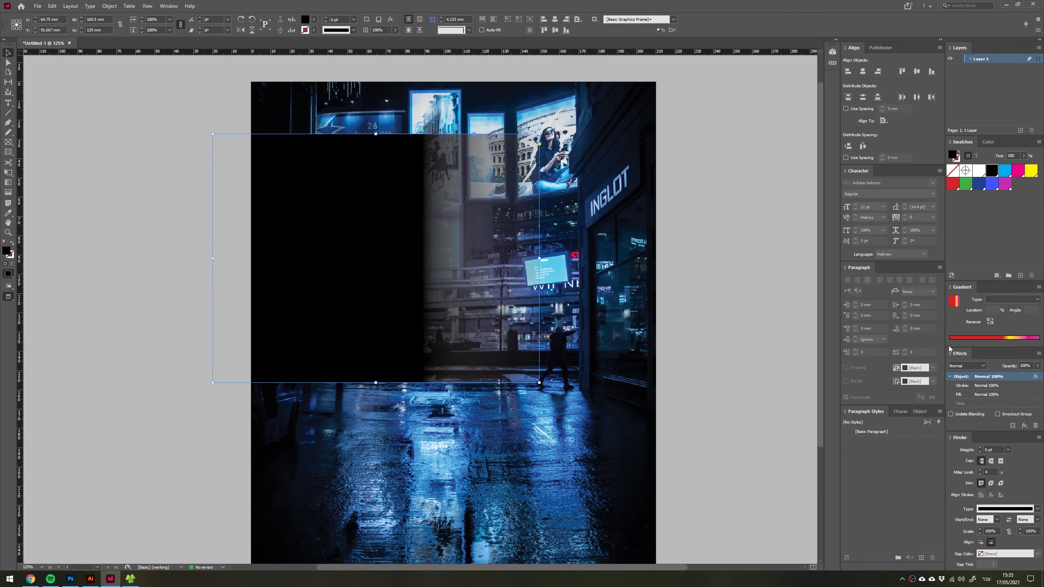
drag(961, 354, 518, 207)
click(515, 212)
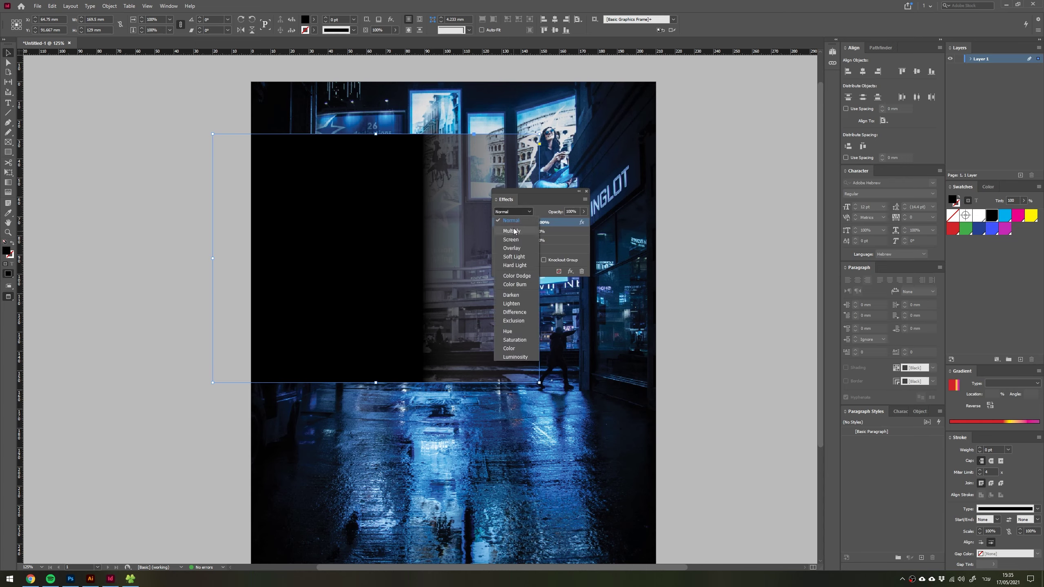
click(511, 231)
key(ctrl+shift+a)
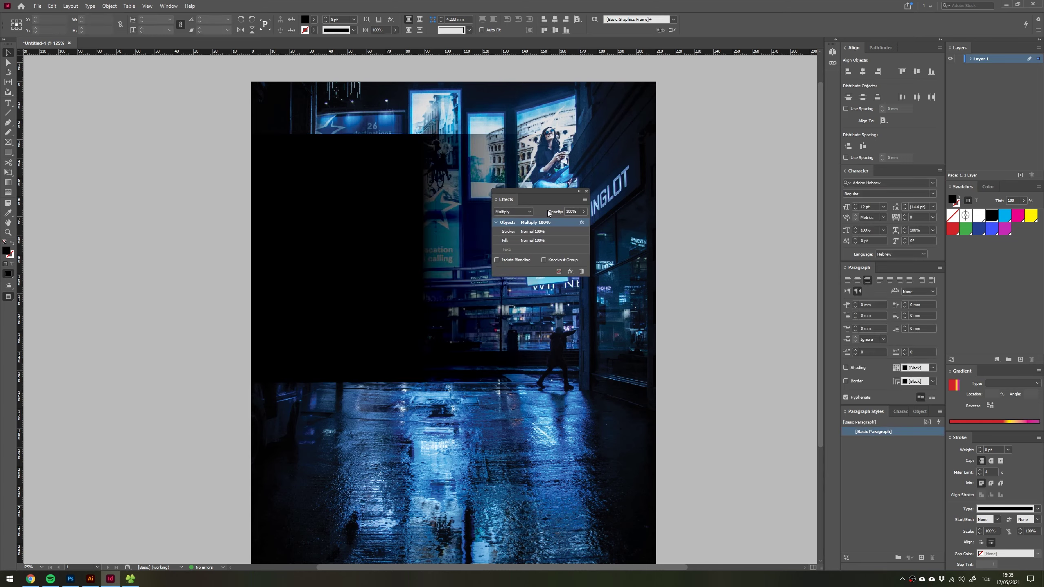
drag(547, 195, 738, 179)
Step: Feather the dark overlay from left to right so the photo shows through
click(423, 194)
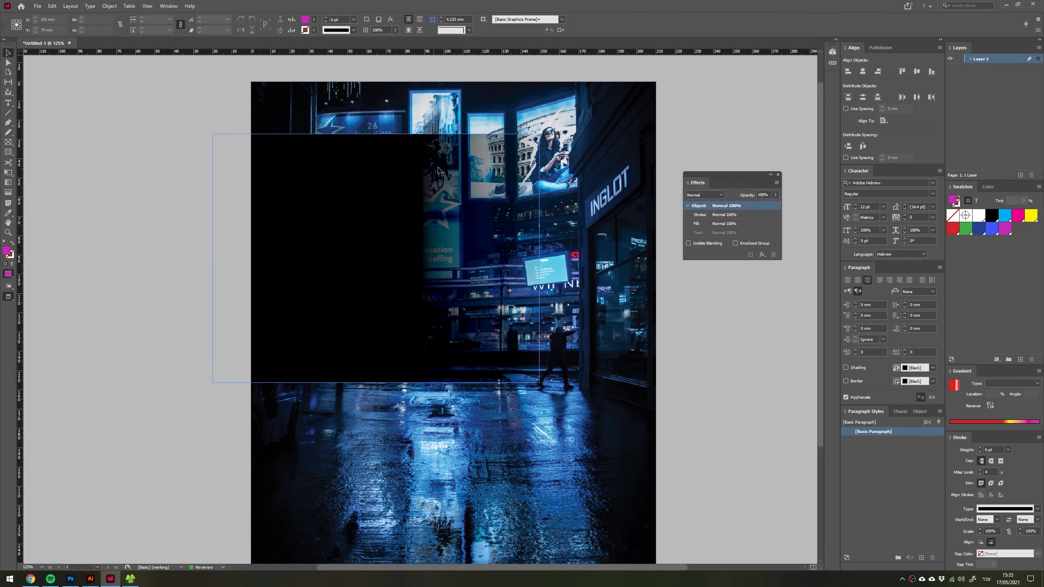
click(537, 190)
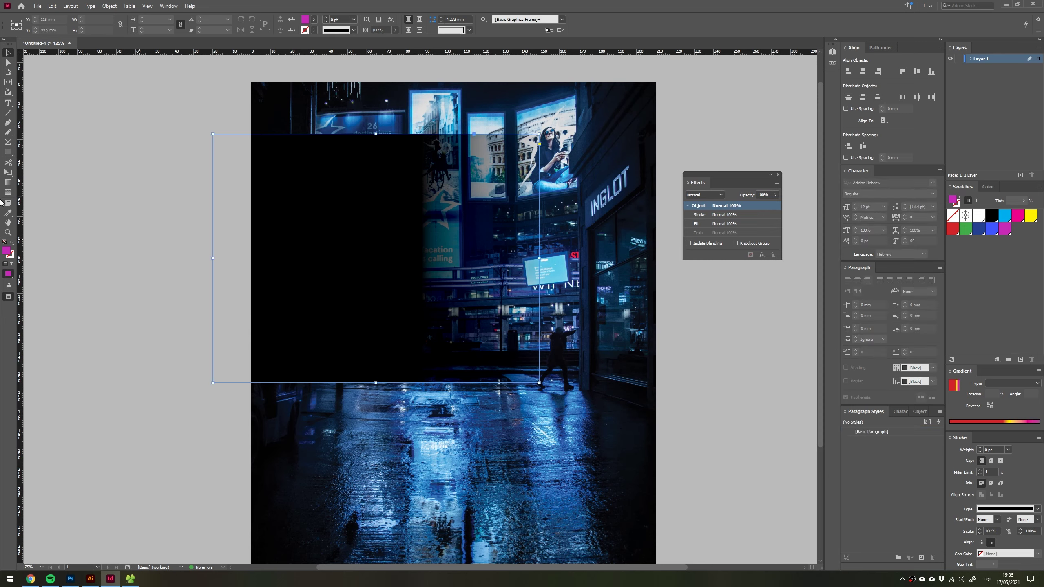
key(shift+g)
drag(264, 253, 539, 253)
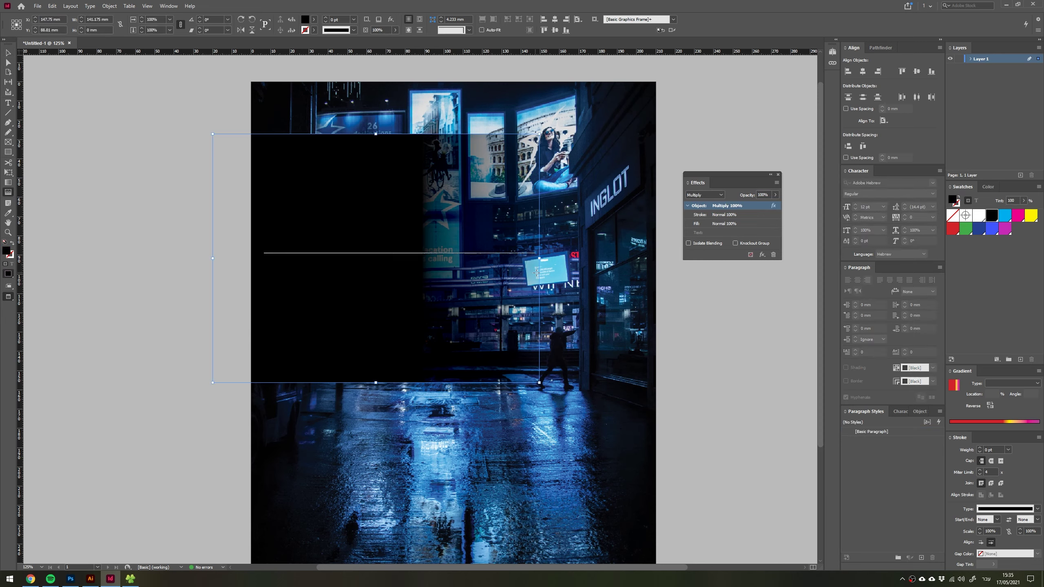
key(v)
key(ctrl+shift+a)
Step: Duplicate the overlay over the lower street in Normal mode and view the page without preview
drag(478, 214, 470, 408)
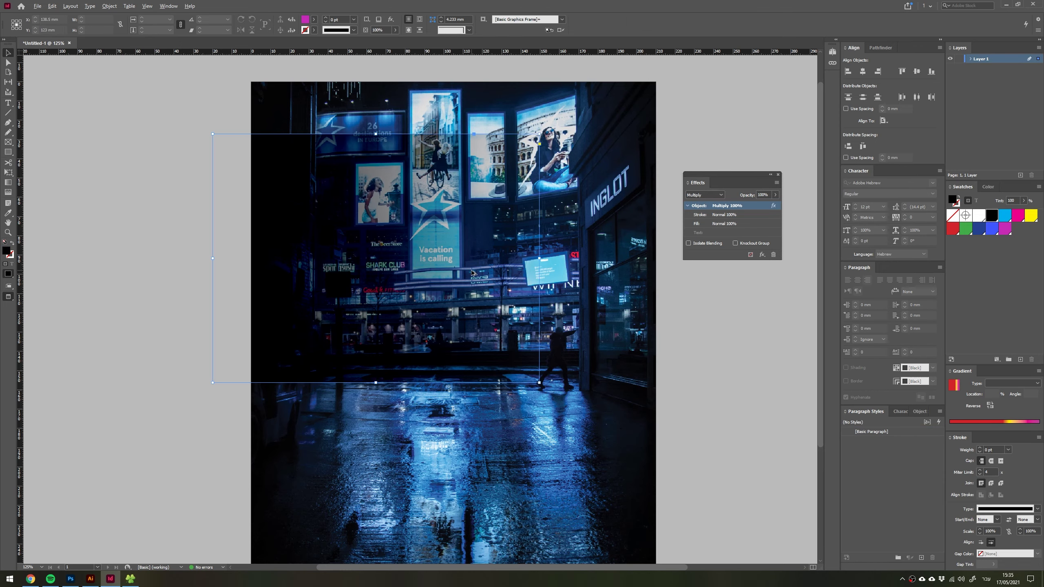
key(ctrl+minus)
click(705, 195)
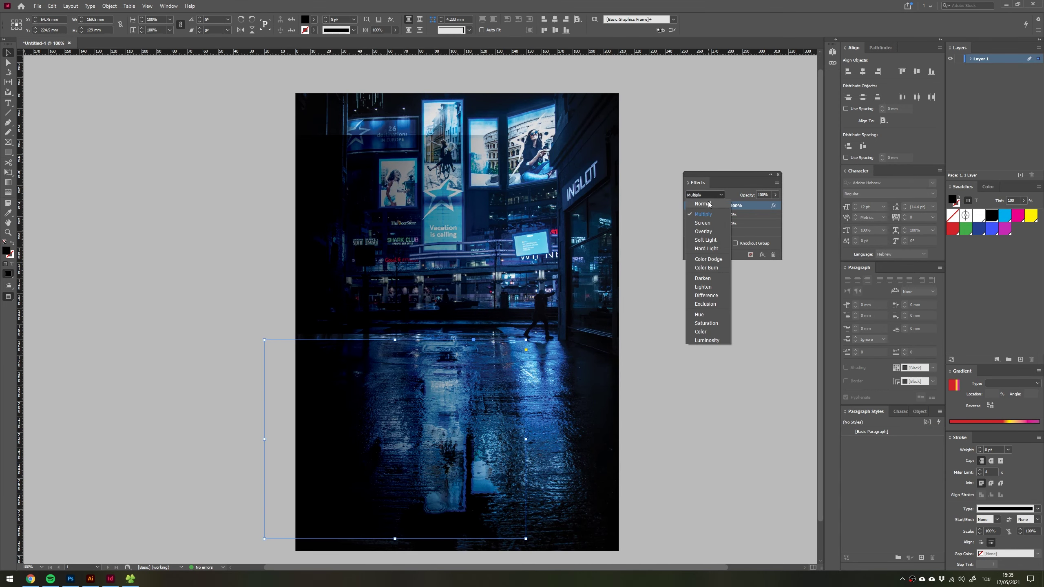
click(704, 323)
key(ctrl+shift+a)
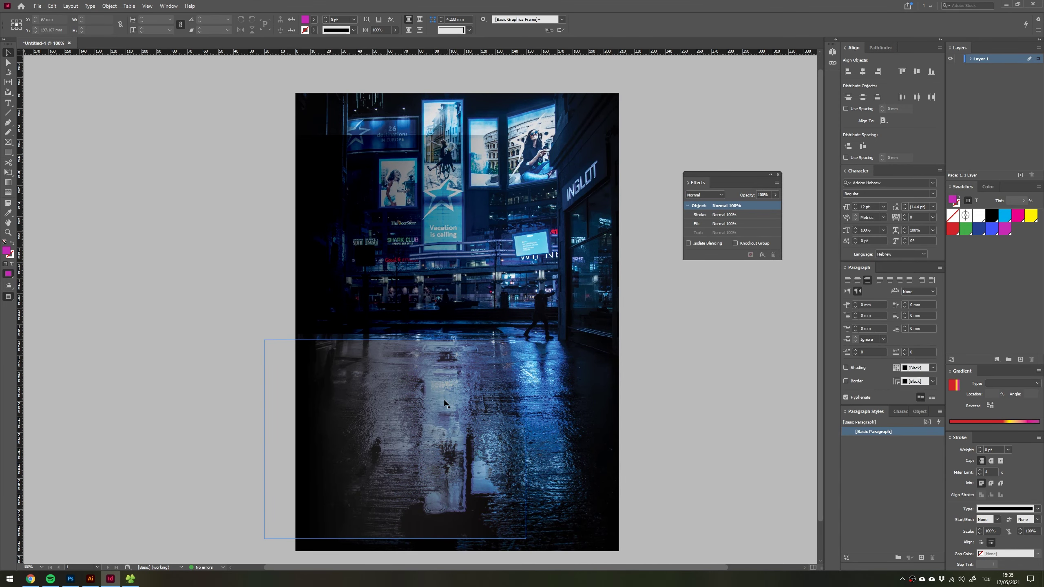
drag(554, 323, 553, 331)
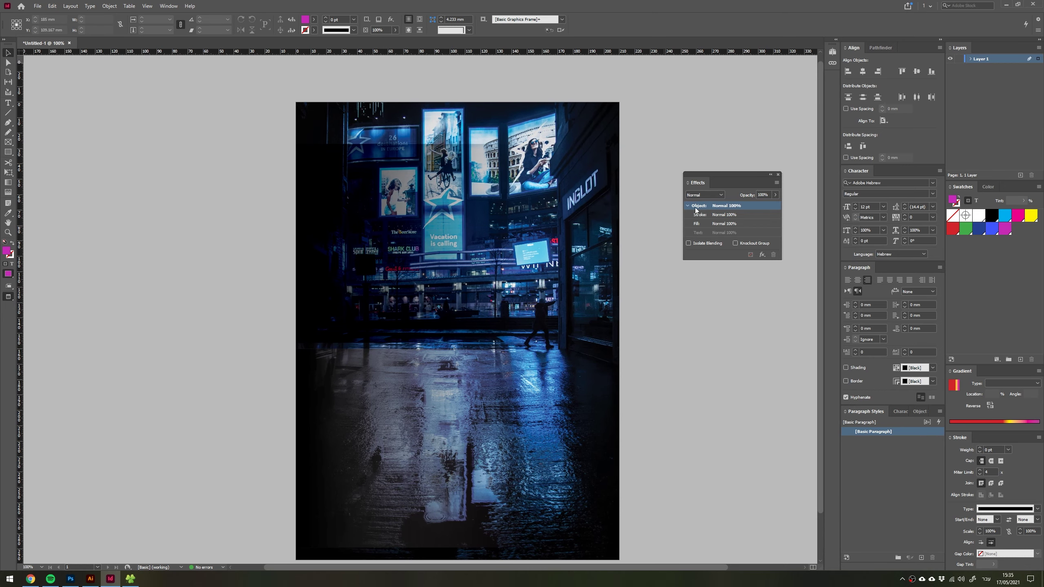
key(w)
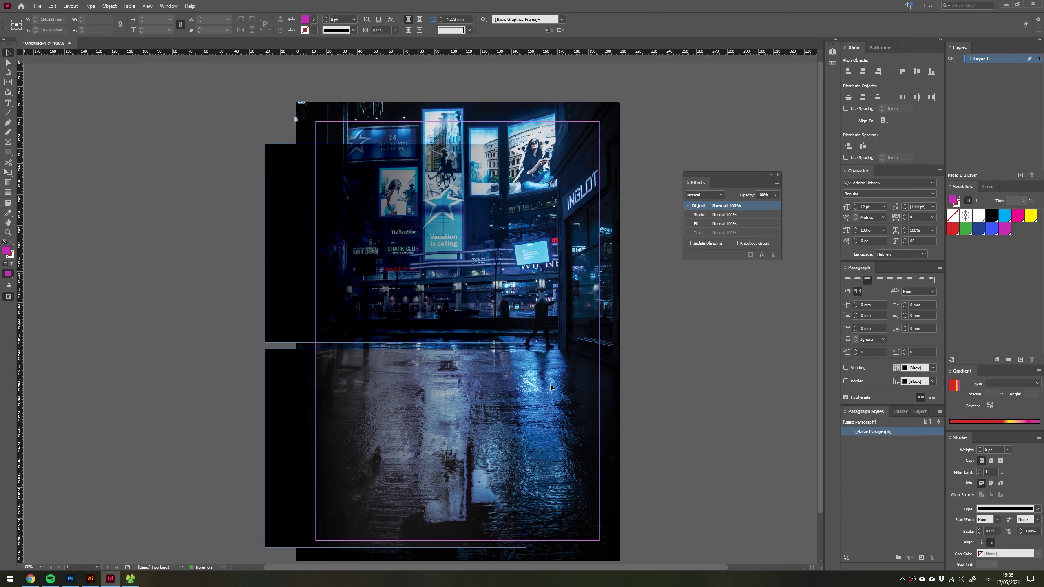